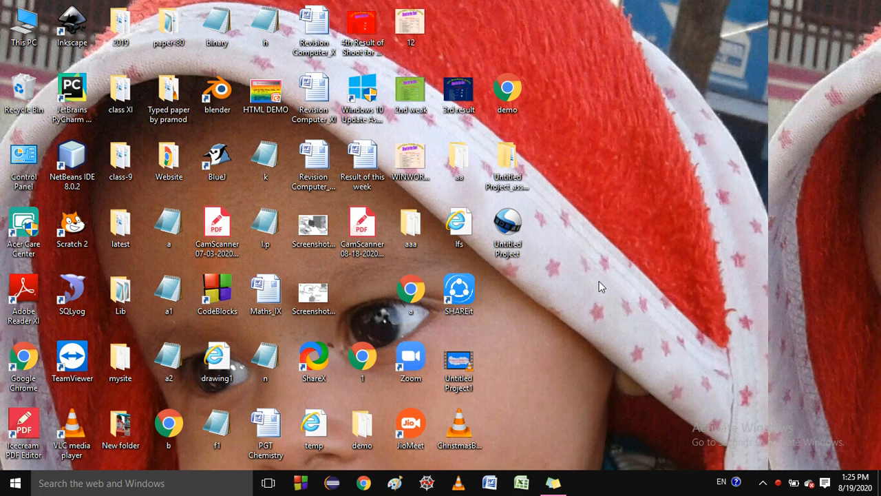
Open Microsoft Excel and enter 12 in cell F4 of the blank workbook.
left_click(521, 484)
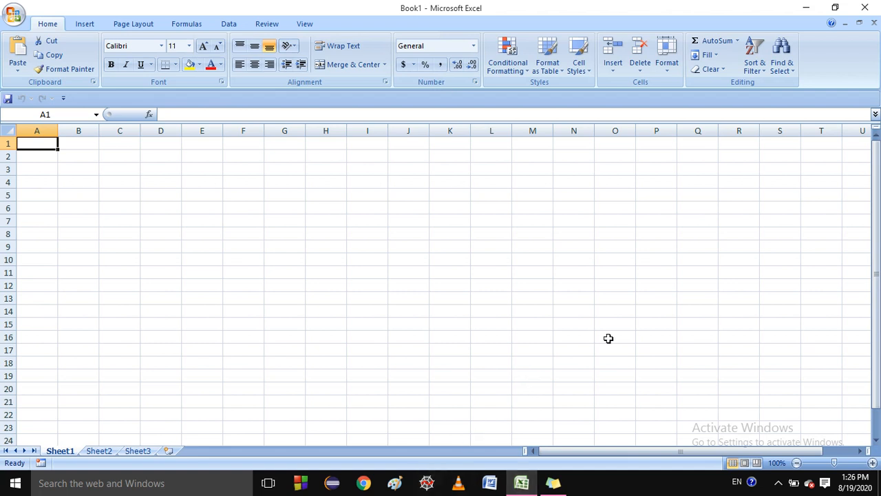
left_click(231, 179)
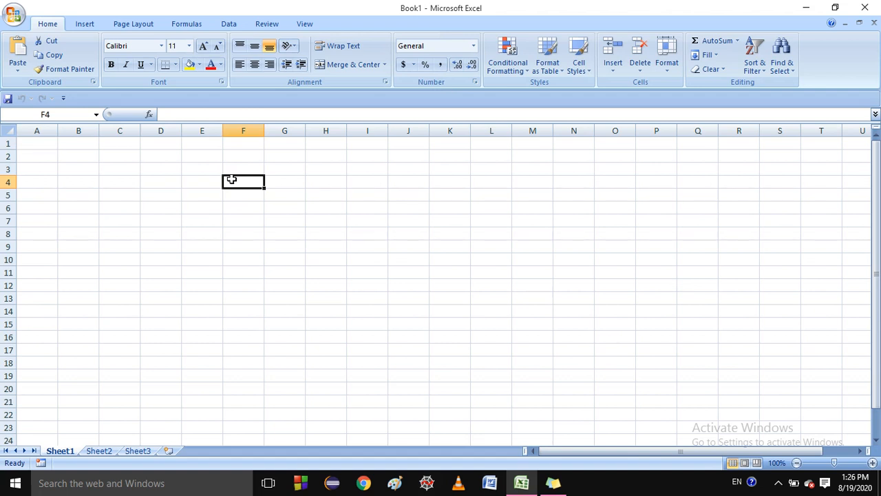
type("12")
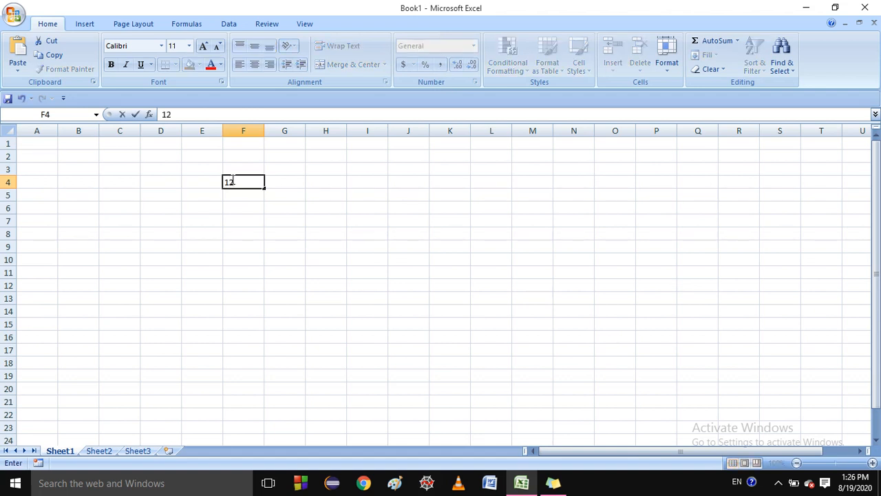
key("Return")
key("ctrl+shift+plus")
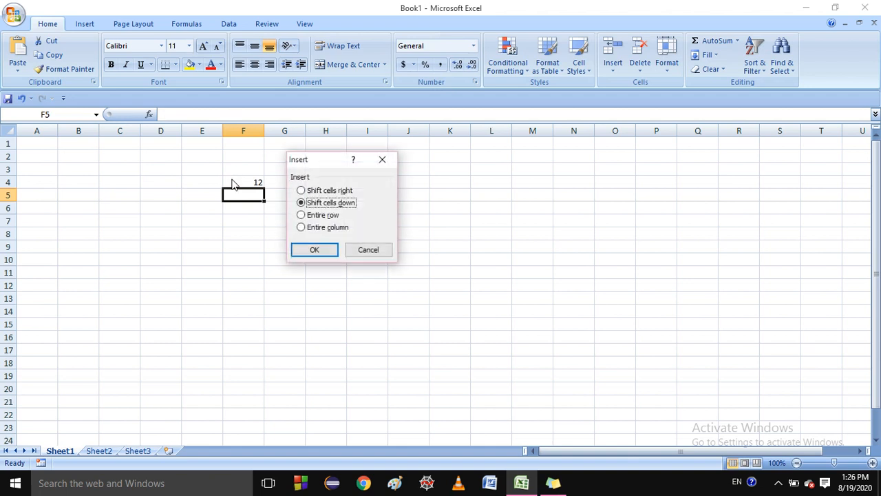
left_click(382, 159)
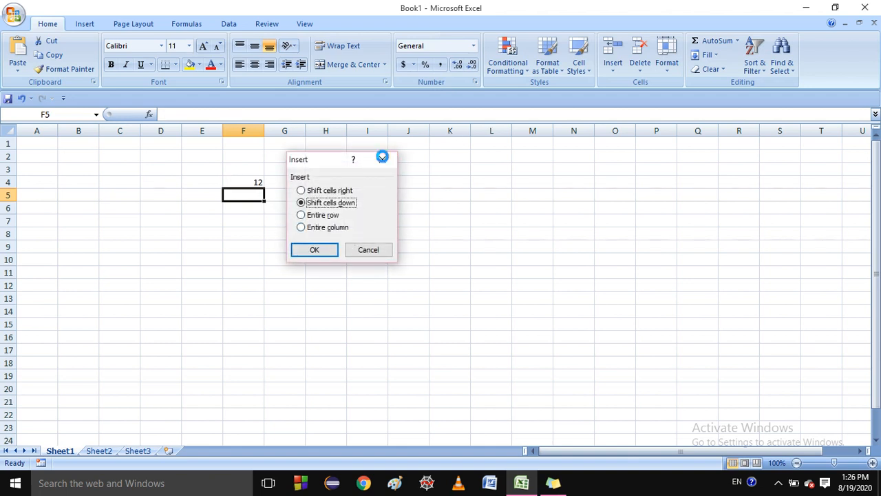
Increase the font size of the empty cell F5 to 22.
left_click(200, 44)
left_click(200, 44)
left_click(199, 44)
left_click(199, 44)
left_click(200, 45)
left_click(200, 44)
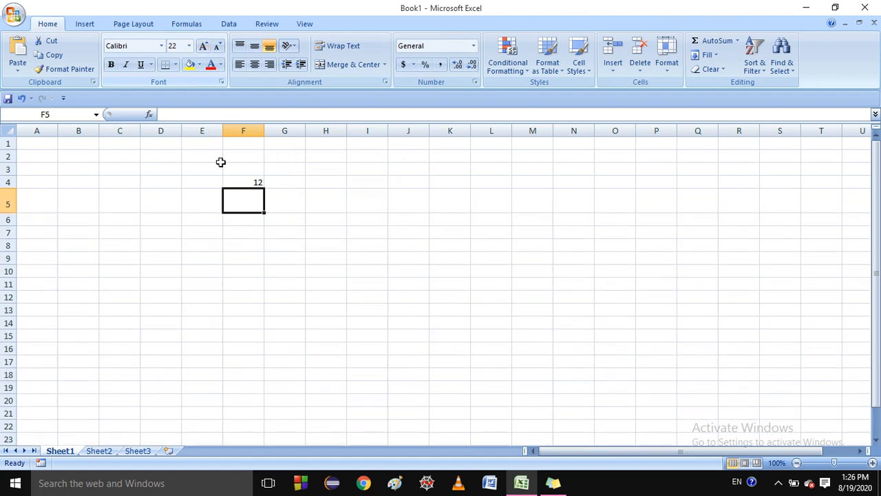
Increase the font size of cell F4 to 16.
left_click(251, 181)
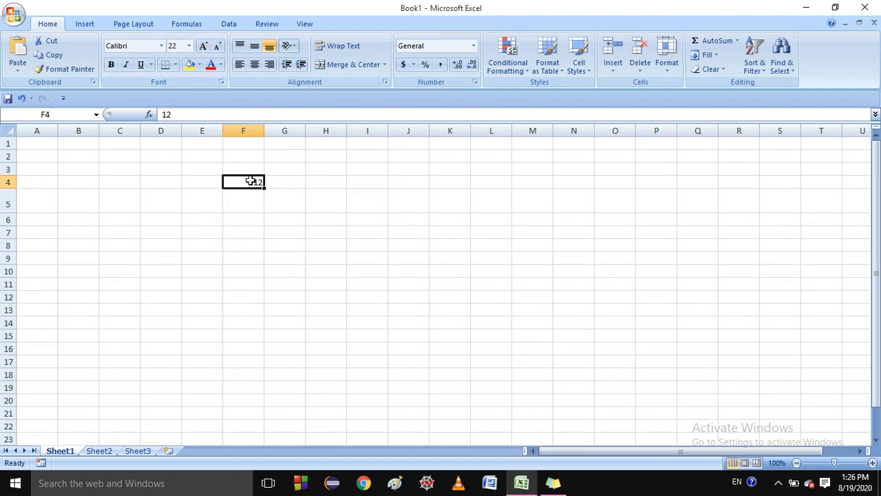
left_click(202, 45)
left_click(202, 45)
left_click(201, 45)
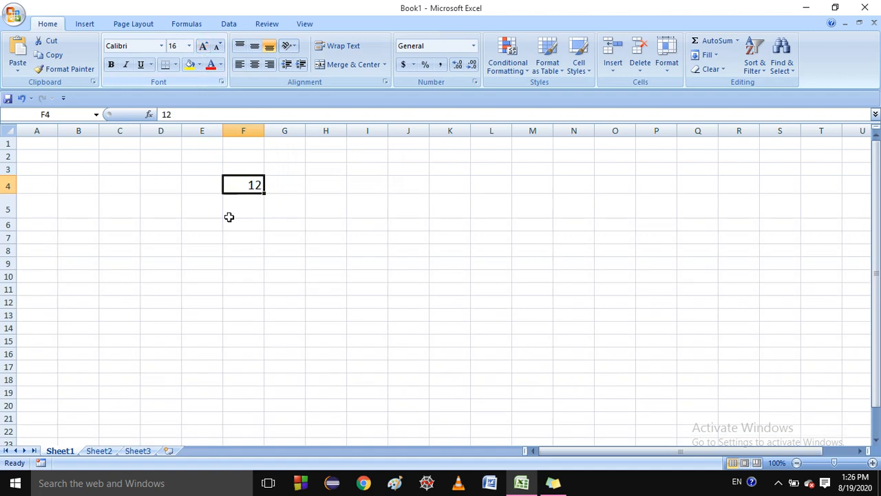
Enter the numbers 13, 12, 34 and 43 in cells F5 to F8.
left_click(244, 208)
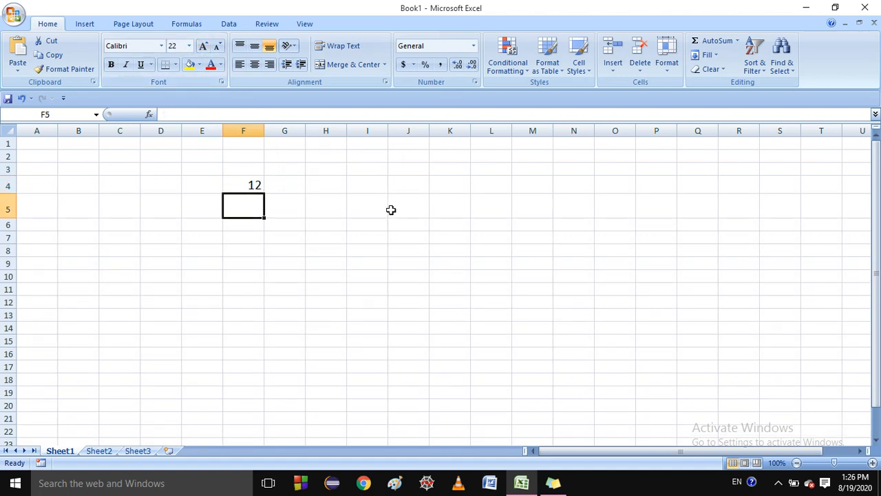
type("13")
key("Return")
type("12")
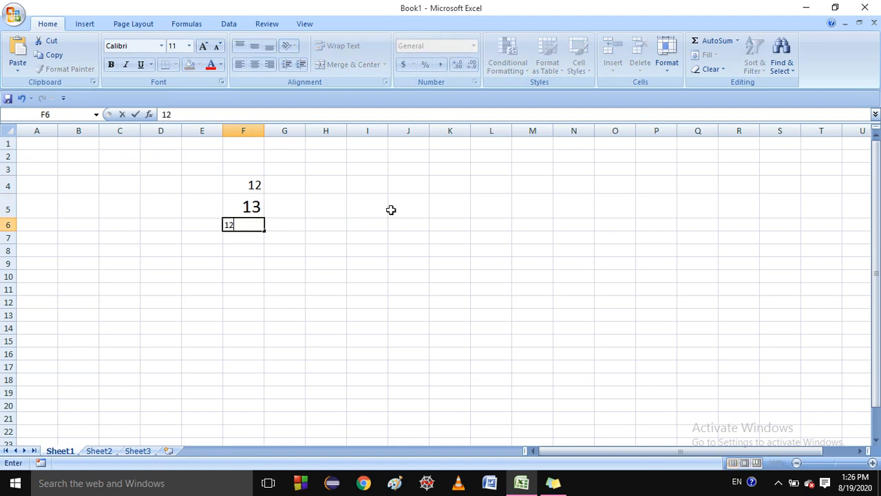
key("Return")
type("34")
key("Return")
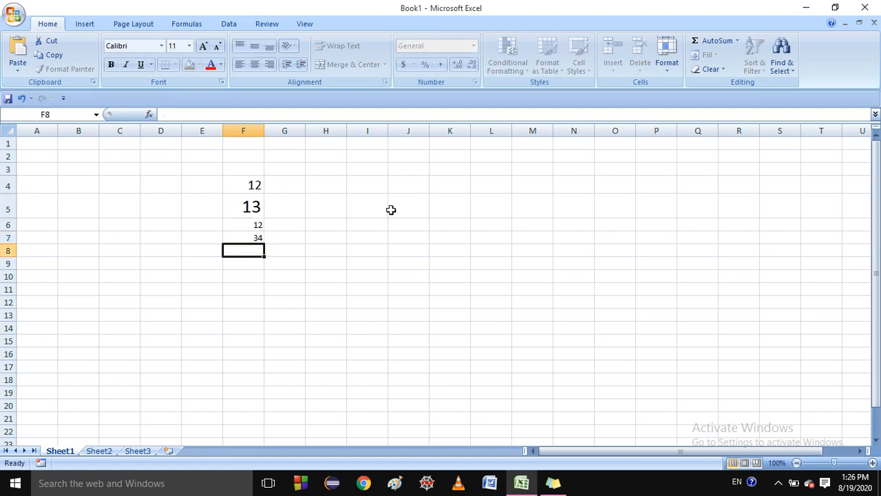
type("43")
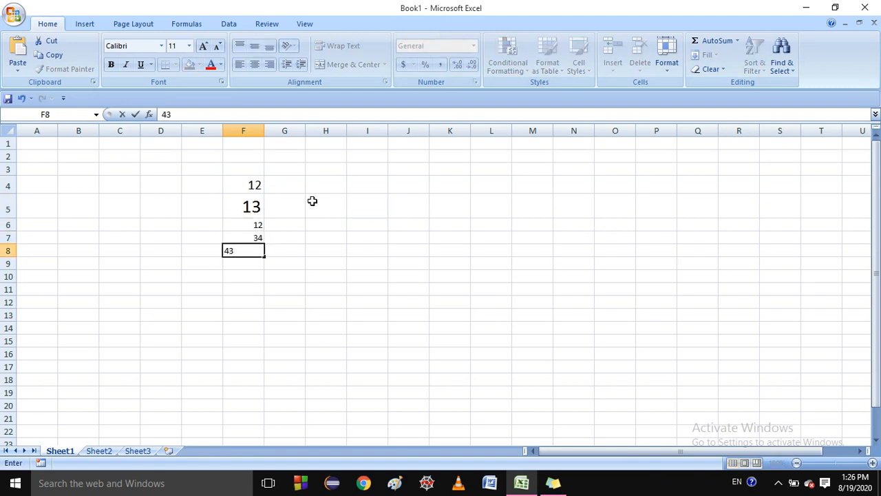
Set the font size of all the numbers in F4:F8 to 18.
left_click(254, 184)
key("shift+Down")
key("shift+Down")
key("shift+Down")
key("shift+Down")
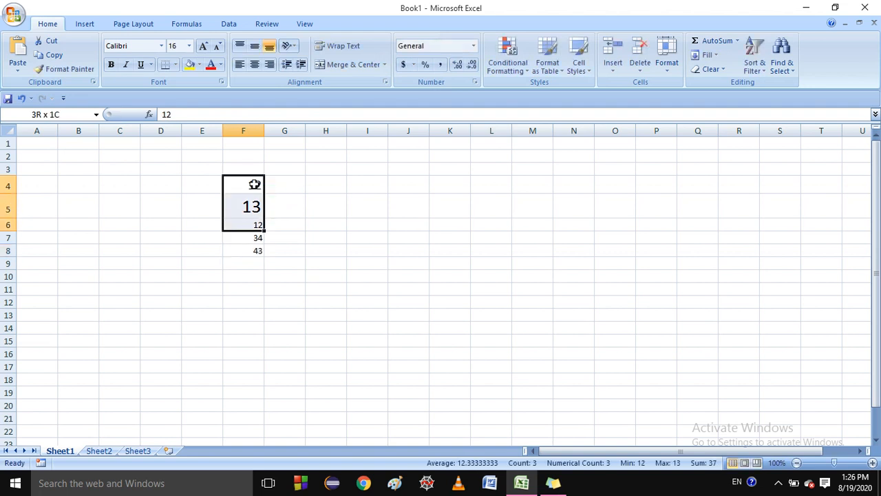
left_click(204, 46)
left_click(436, 240)
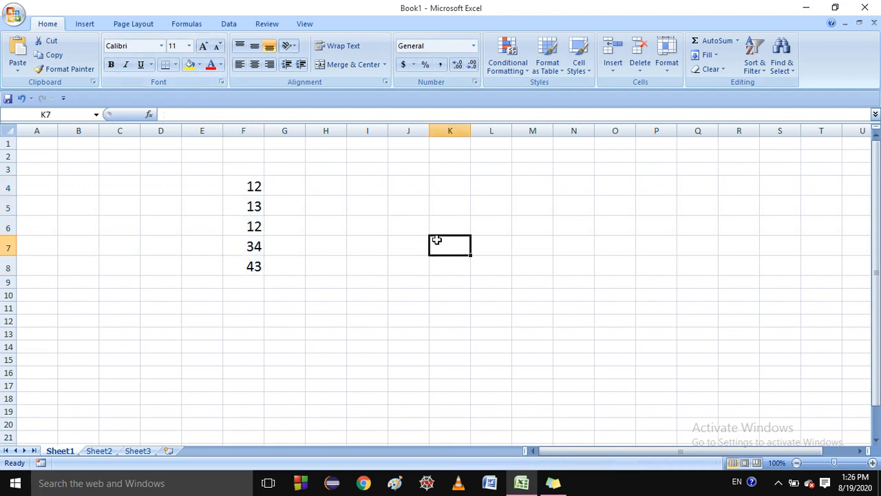
Copy the numbers in F4:F8 into the adjacent column, starting at cell G4.
left_click(279, 186)
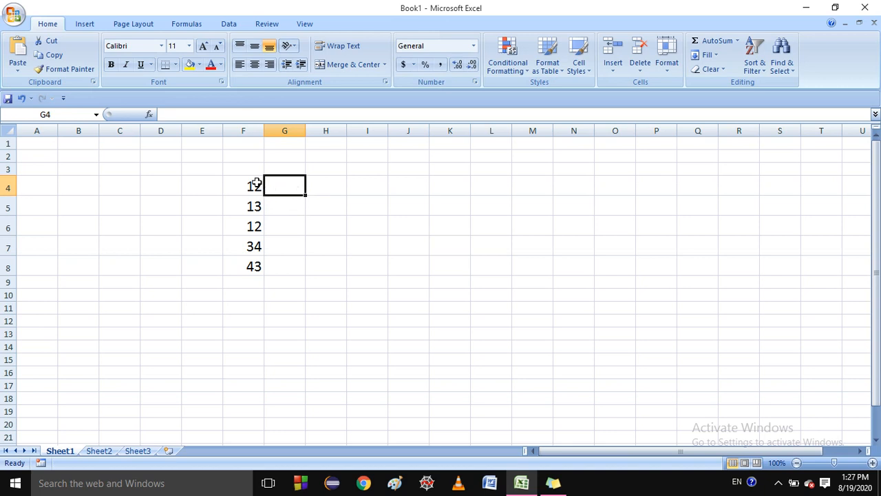
left_click(255, 184)
key("shift+Down")
key("shift+Down")
key("shift+Down")
key("shift+Down")
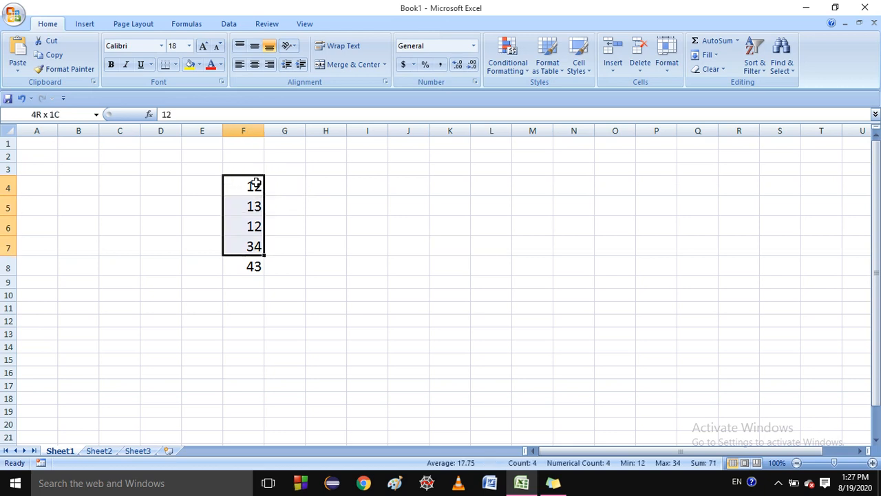
key("ctrl+c")
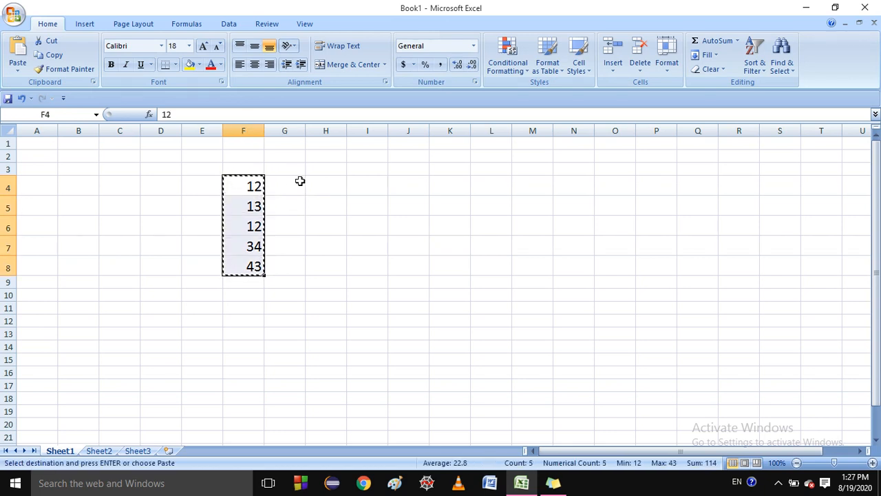
left_click(293, 184)
key("ctrl+v")
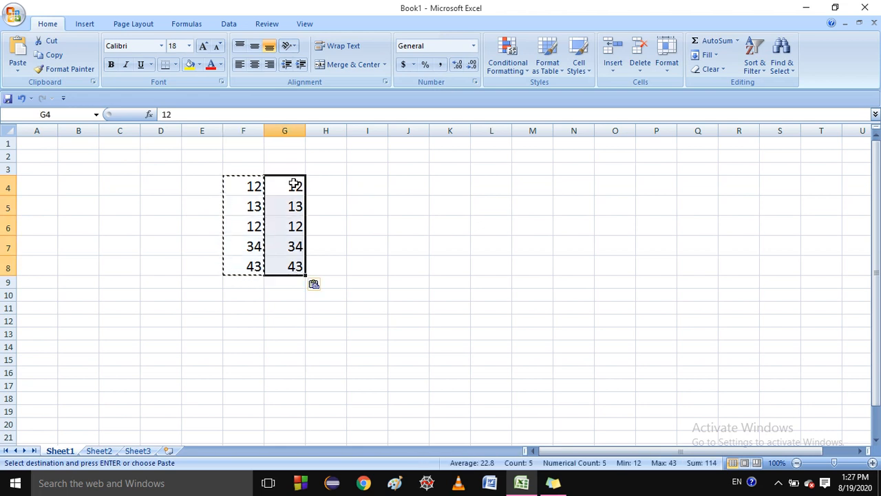
left_click(442, 231)
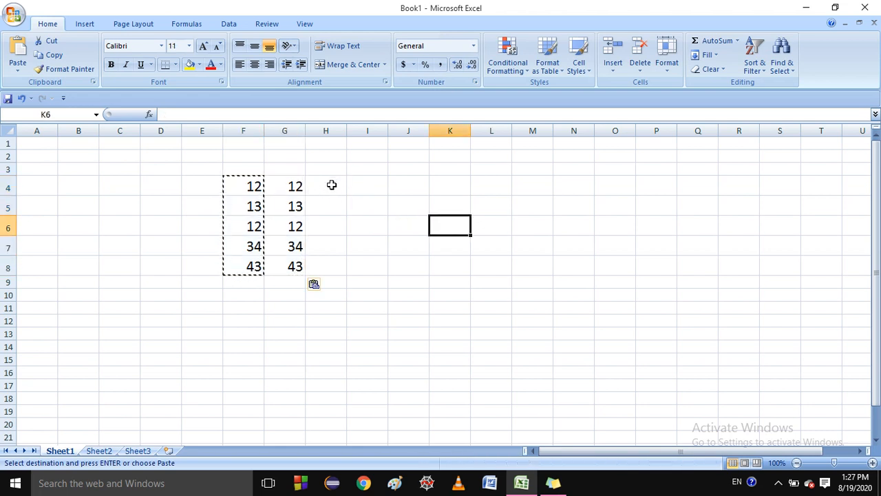
Enter the formula =sum(F4:G4) in cell H4 to add the first row's two numbers.
left_click(331, 185)
type("=")
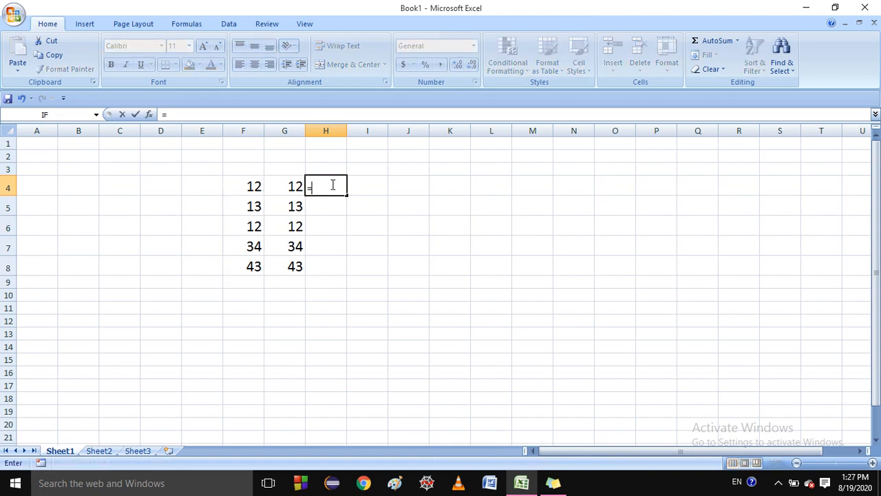
type("sum(")
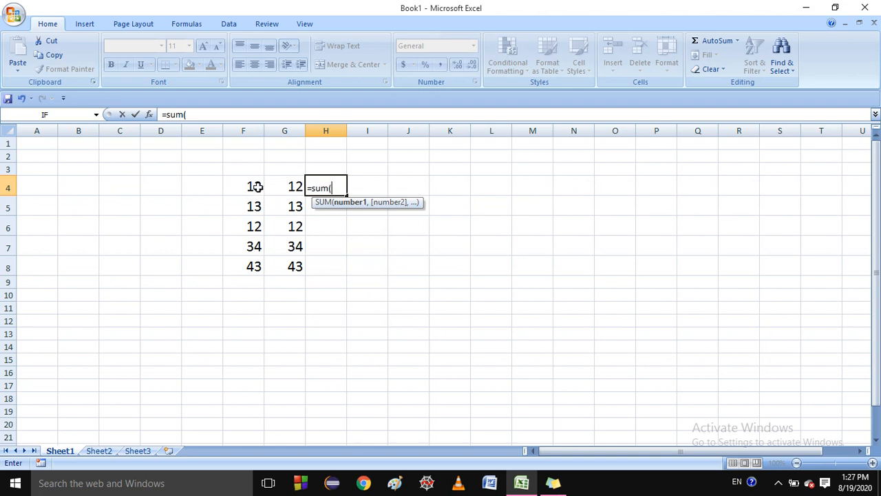
left_click(257, 187)
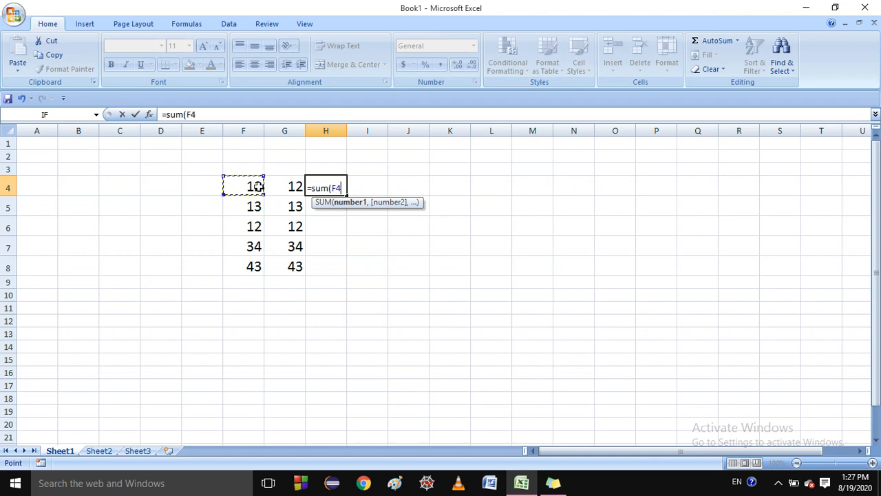
key("F8")
left_click(284, 186)
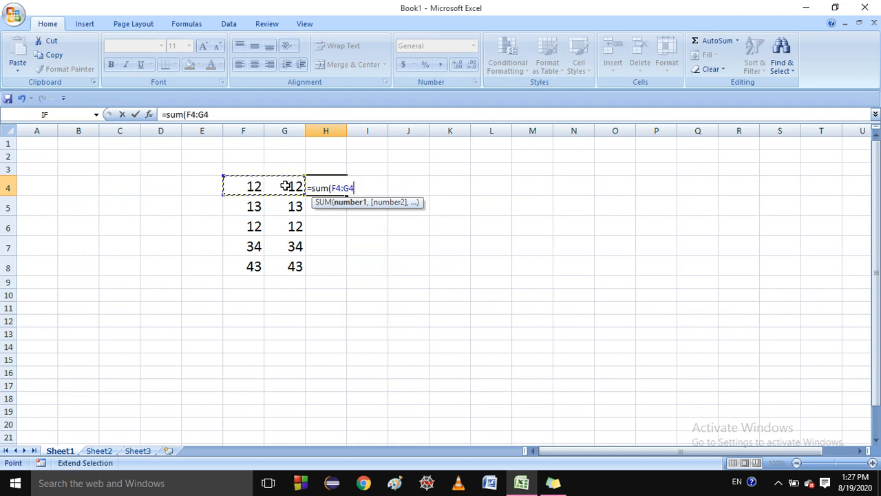
type(")")
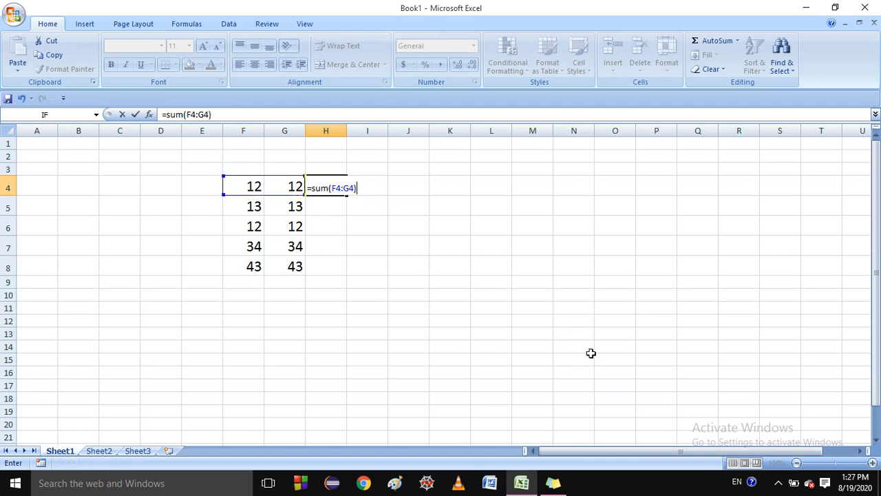
key("Return")
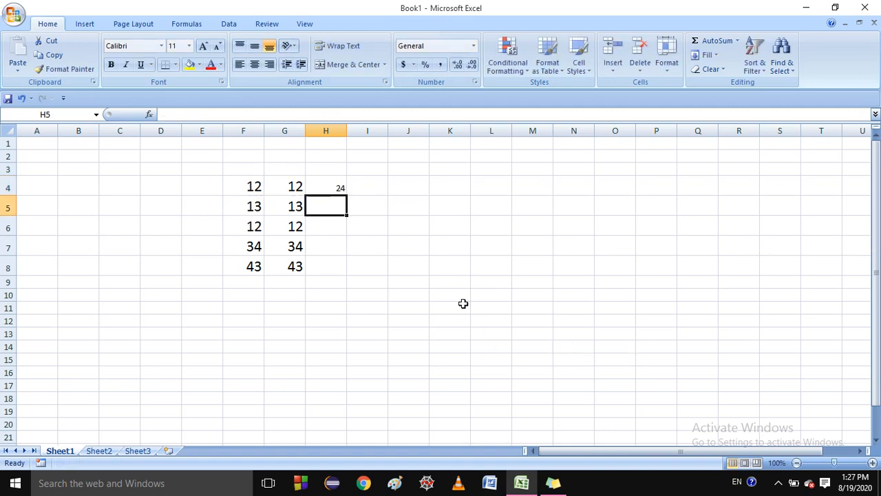
Fill the SUM formula from H4 down to H8.
left_click(333, 187)
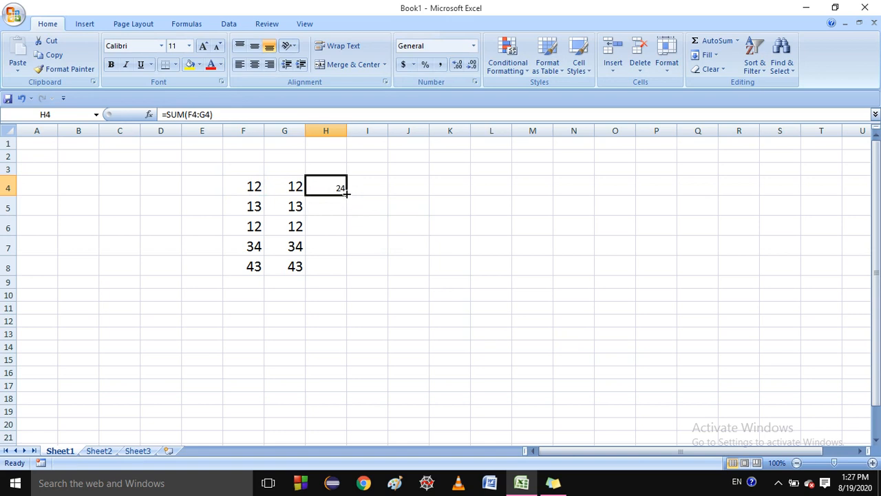
left_click_drag(347, 195, 346, 276)
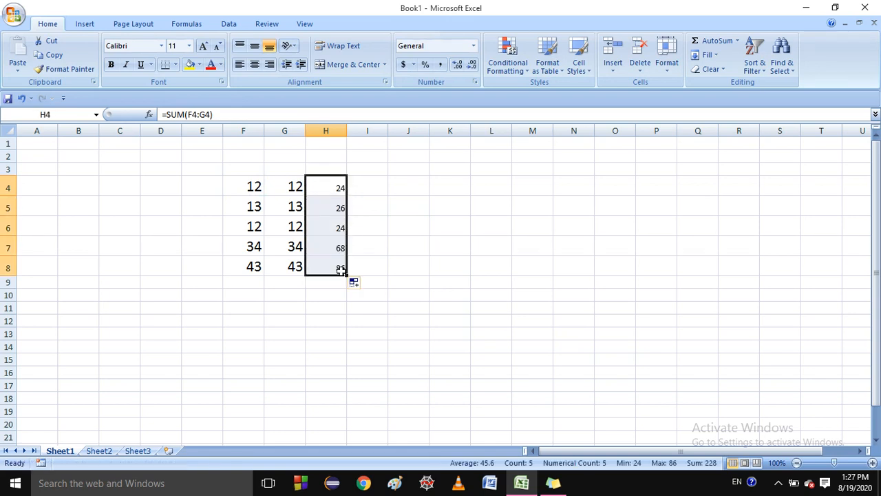
left_click(456, 220)
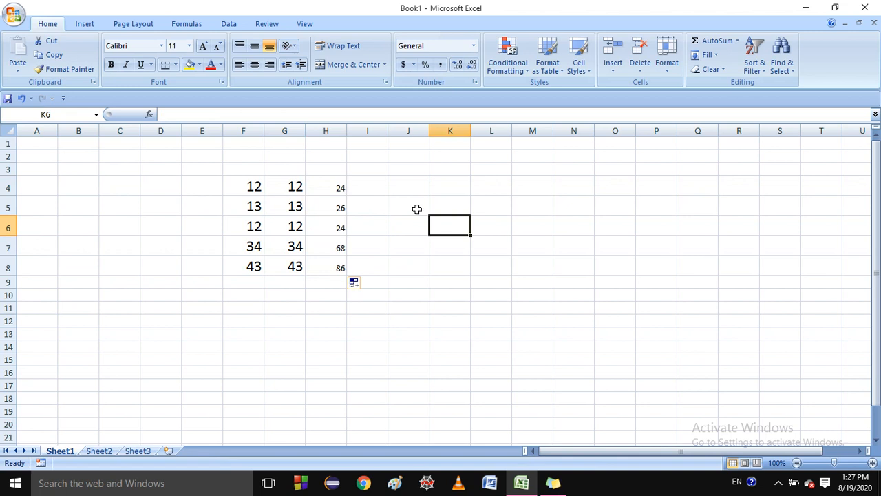
left_click(327, 188)
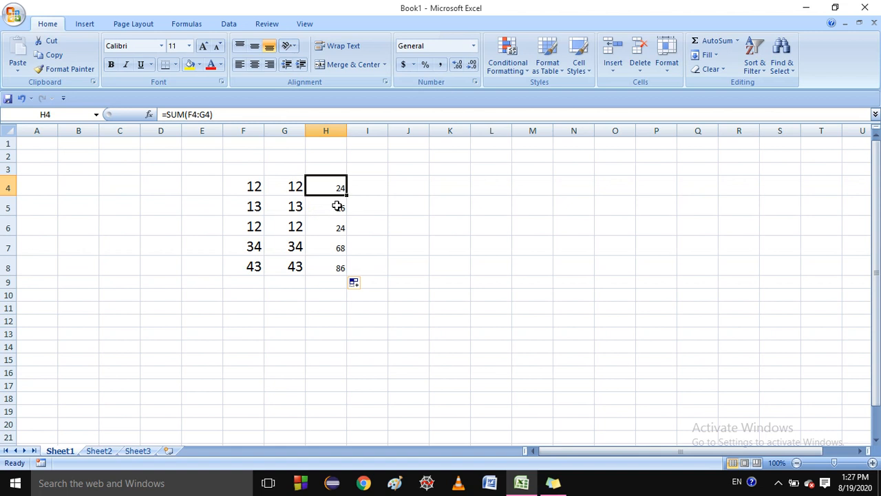
Start a formula in cell I4 that sums F4:G4 with the SUM function.
left_click(357, 189)
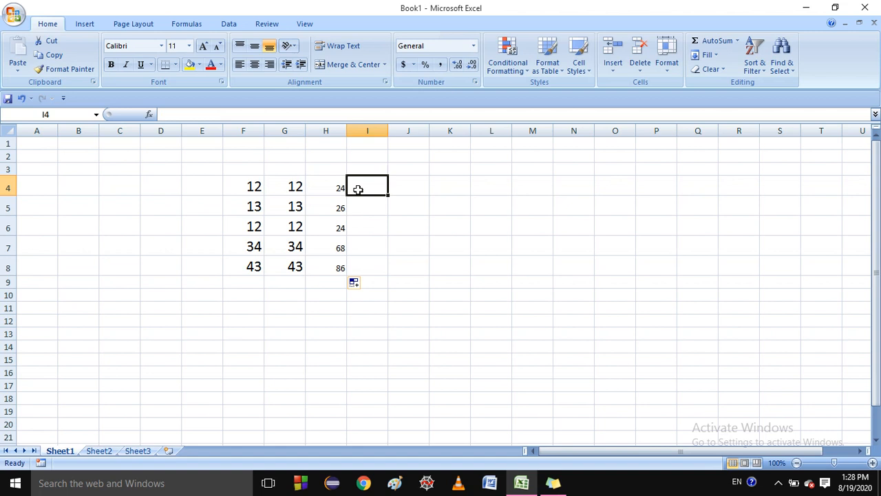
type("=")
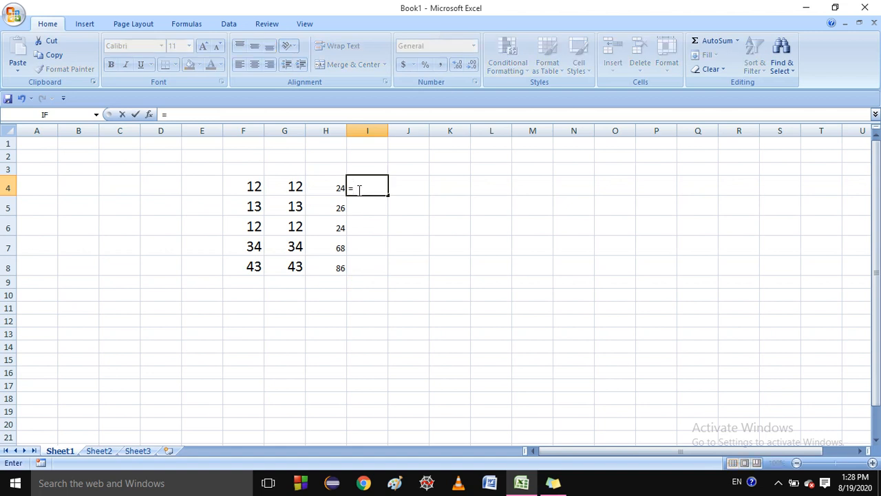
left_click(259, 206)
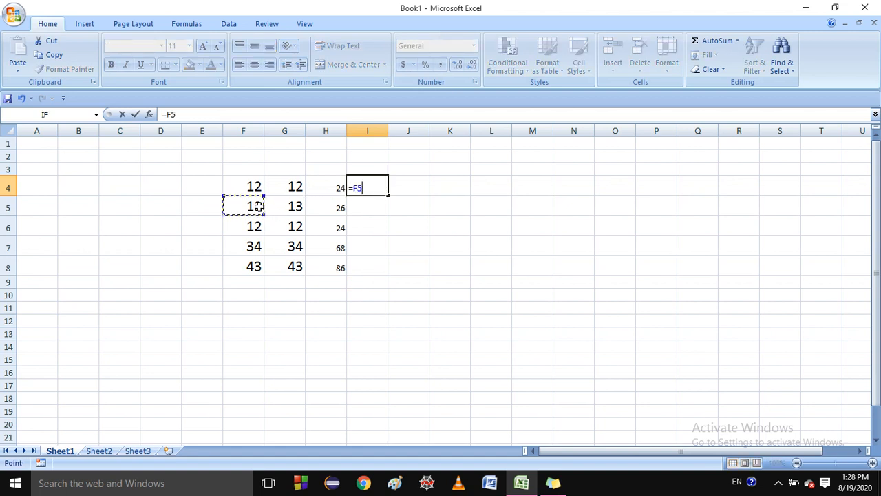
key("BackSpace")
key("BackSpace")
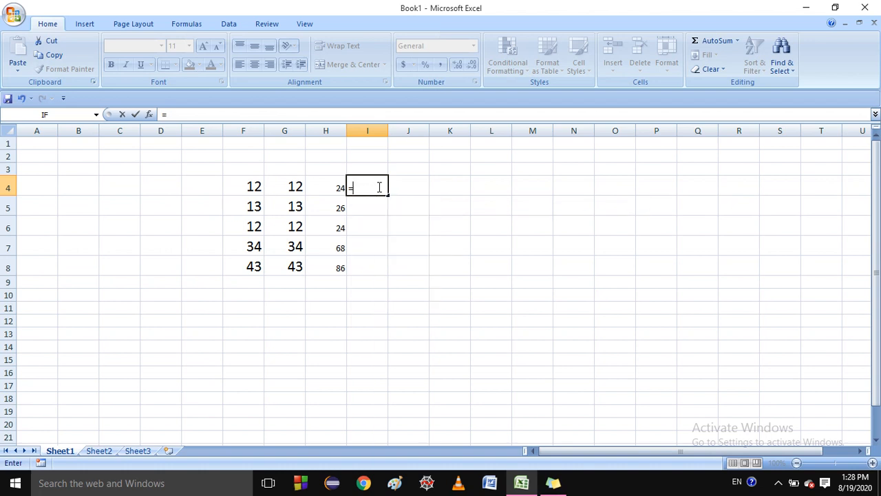
type("sum")
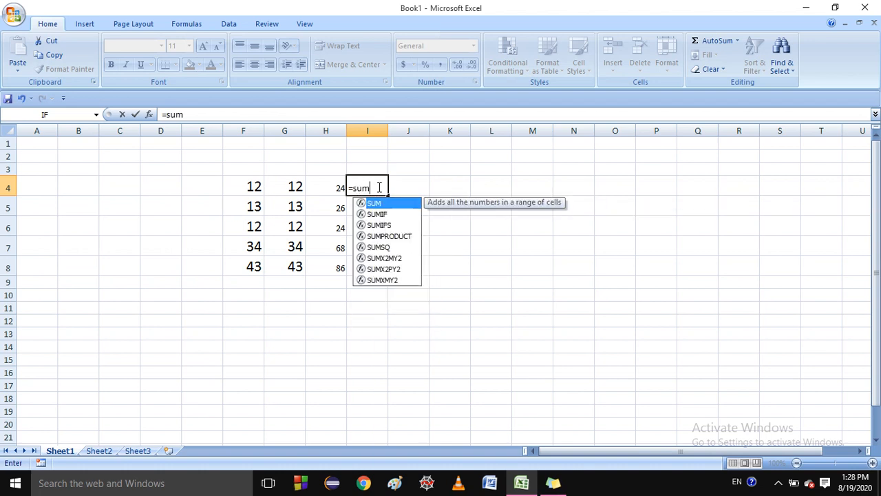
type("(")
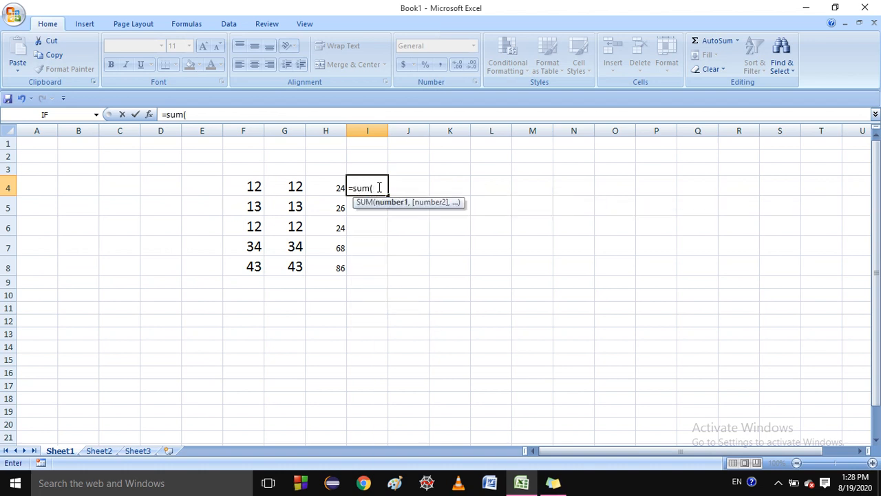
left_click(253, 186)
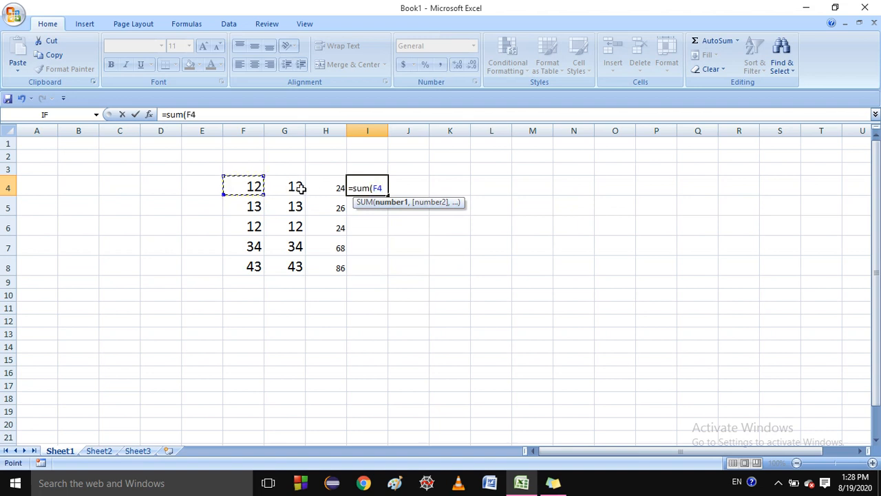
key("F8")
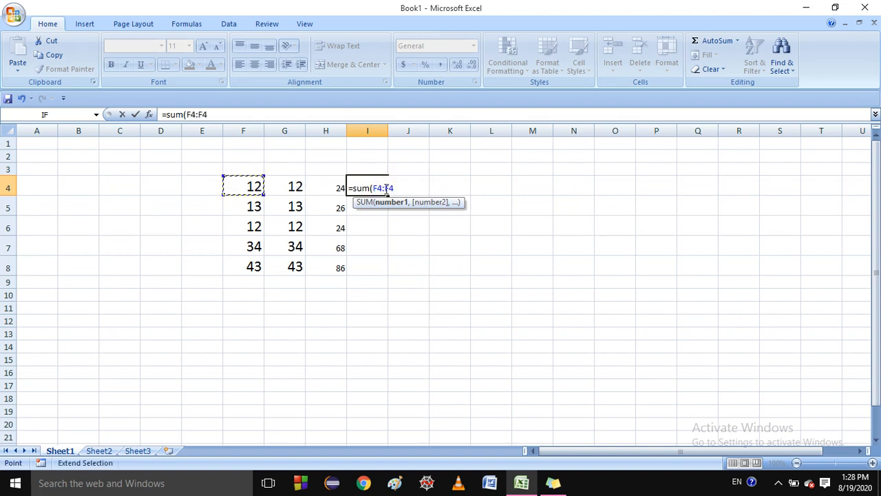
left_click(286, 184)
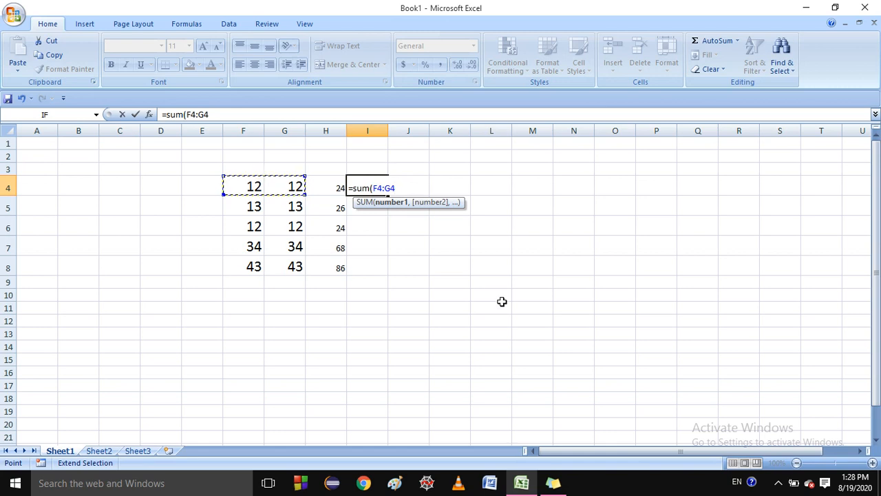
type(")")
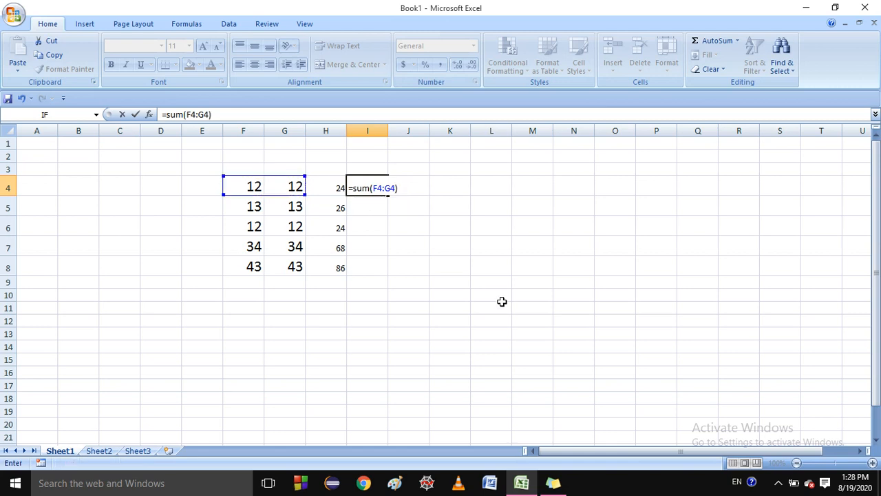
Try to multiply the sum in I4 by E&5, entering =sum(F4:G4)*E&5.
type("*")
left_click(257, 208)
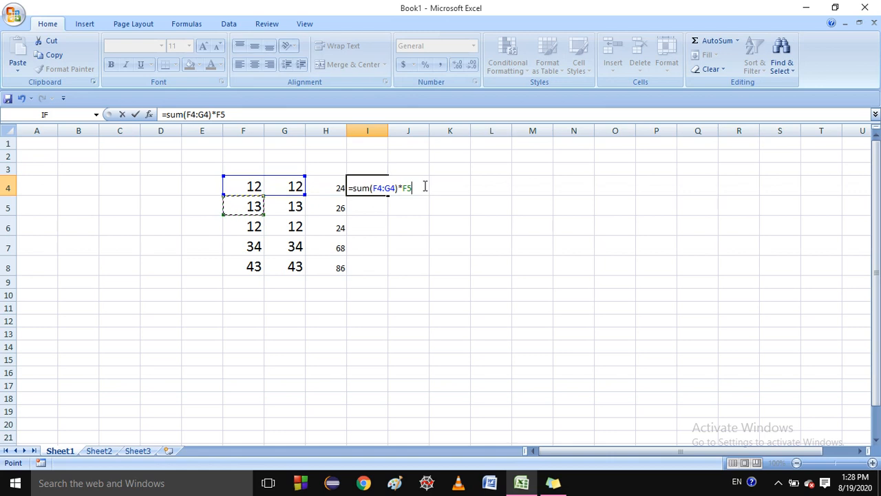
key("Left")
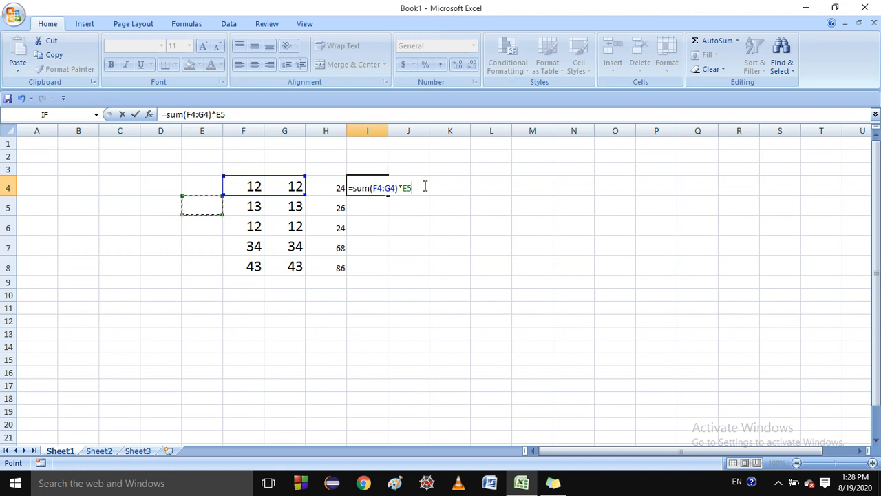
left_click(407, 188)
type("&")
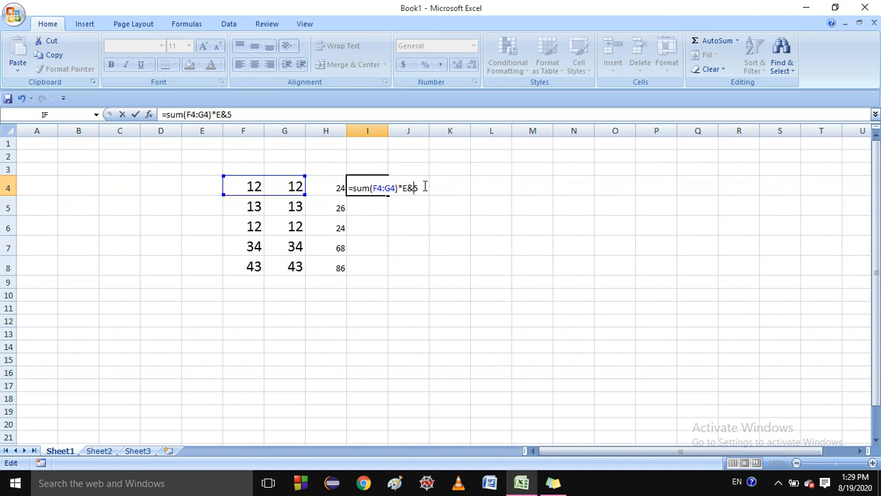
key("Return")
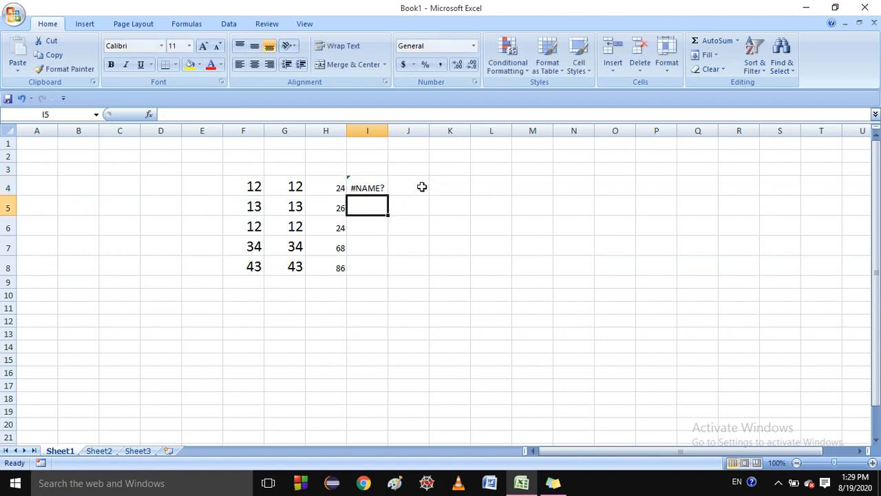
Correct the multiplier in I4 to E$5 so the formula reads =SUM(F4:G4)*E$5.
left_click(355, 187)
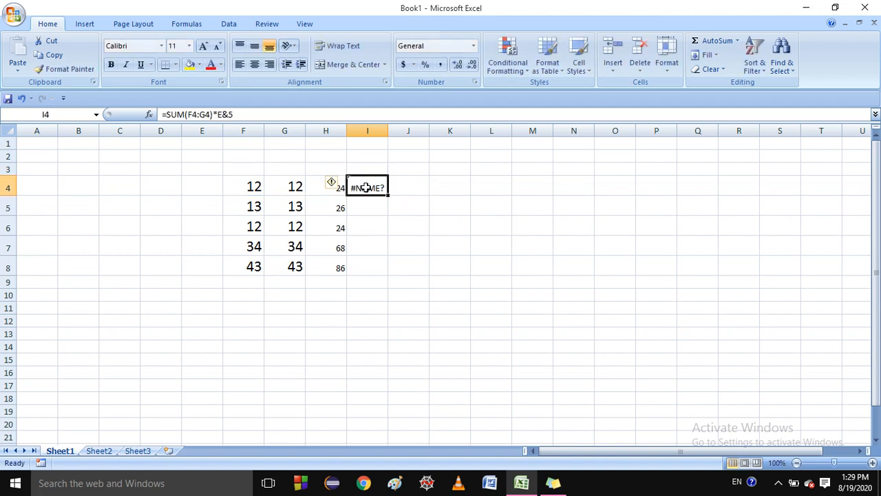
double_click(365, 187)
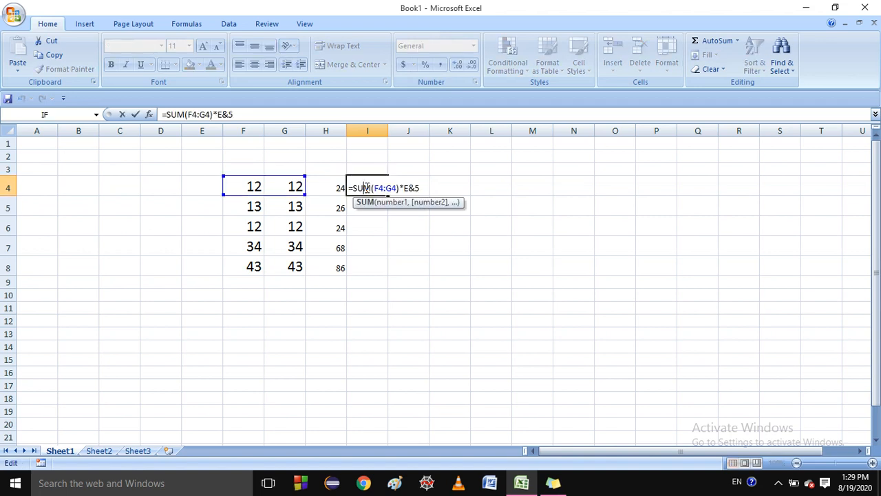
left_click(415, 188)
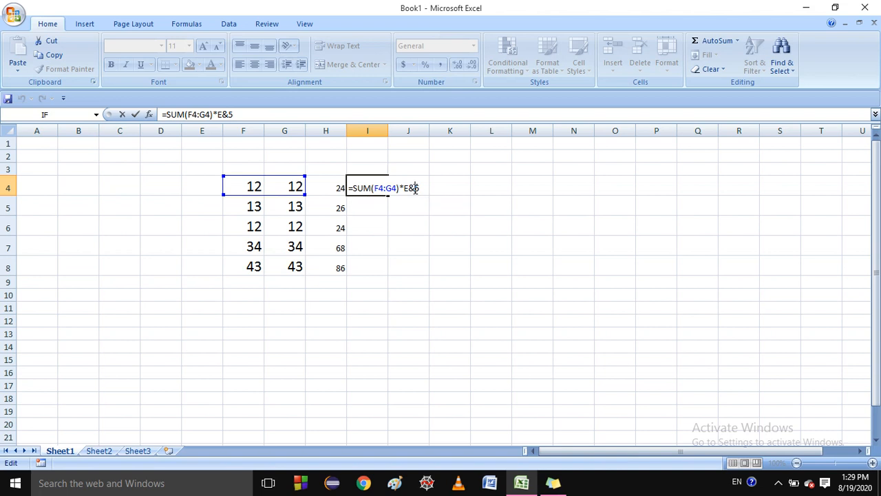
key("BackSpace")
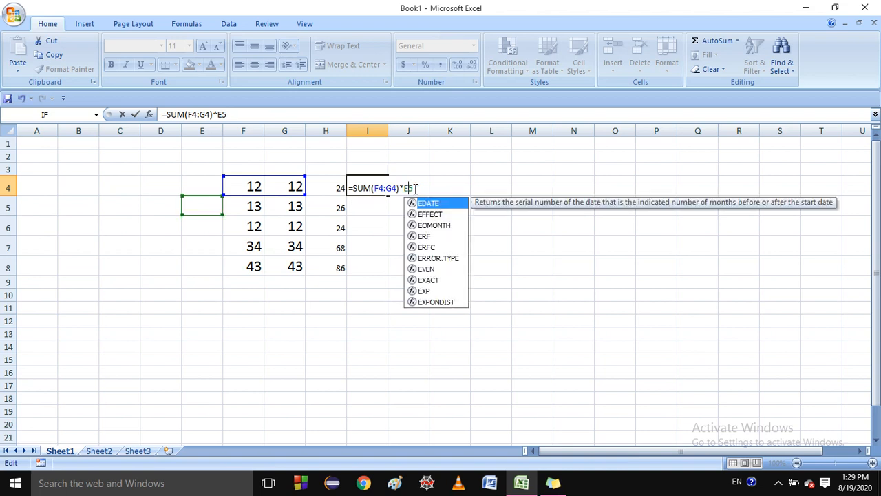
type("$")
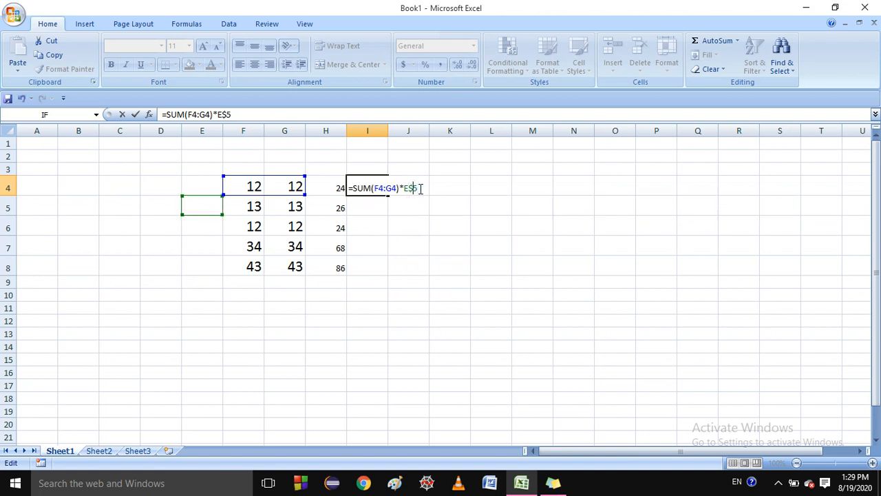
key("Return")
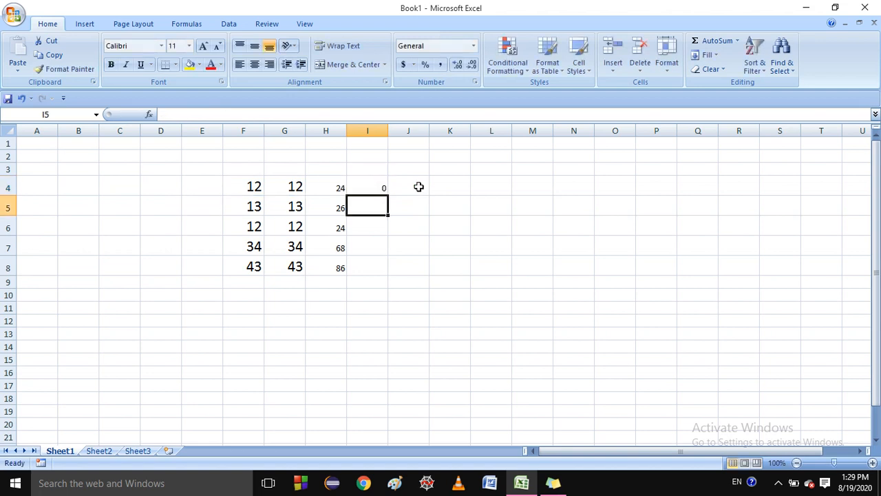
Review the formula in I4 and fill it down to I8.
left_click(370, 182)
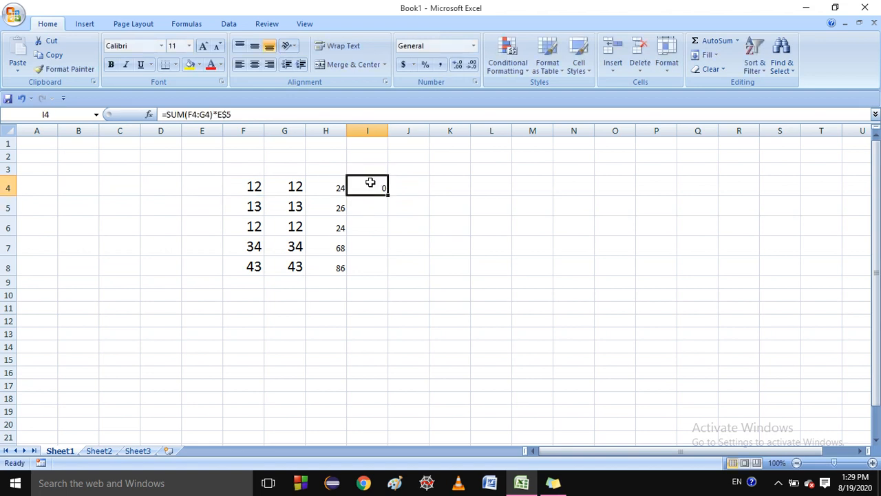
double_click(370, 183)
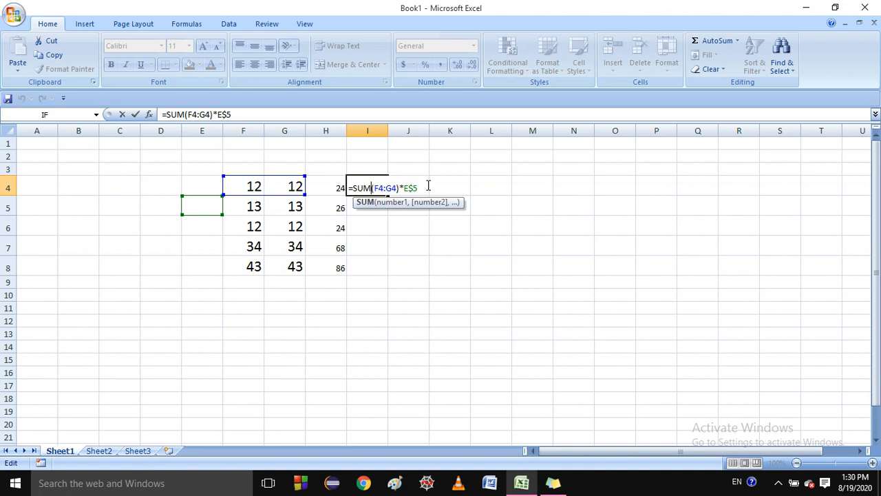
left_click(373, 187)
left_click(254, 207)
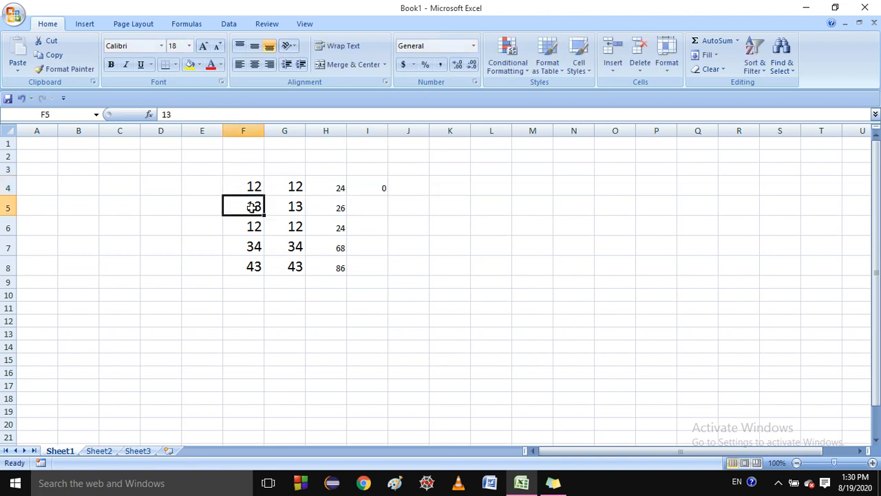
left_click(373, 191)
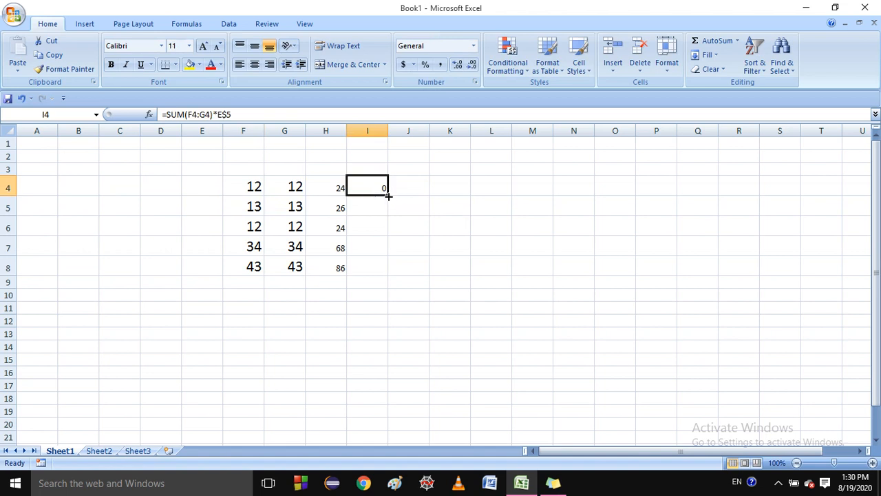
left_click_drag(388, 197, 387, 274)
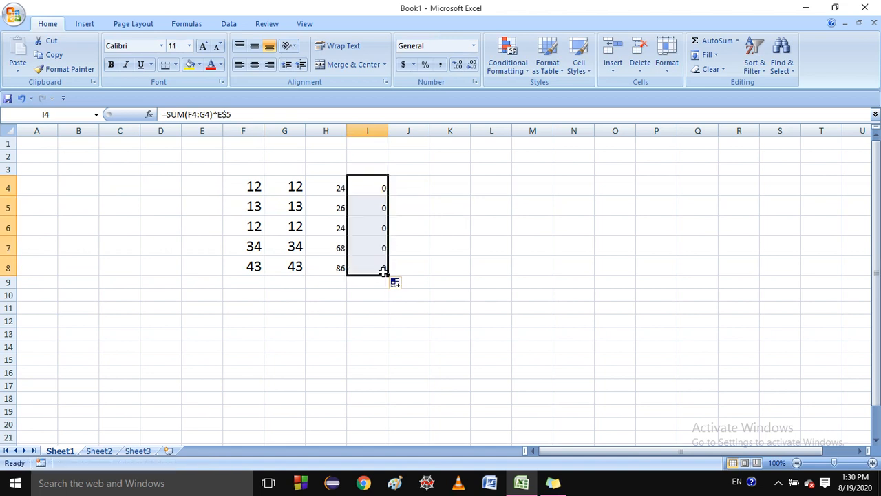
left_click(444, 252)
Clear the formulas from cells I4 through I8, one cell at a time.
left_click(380, 188)
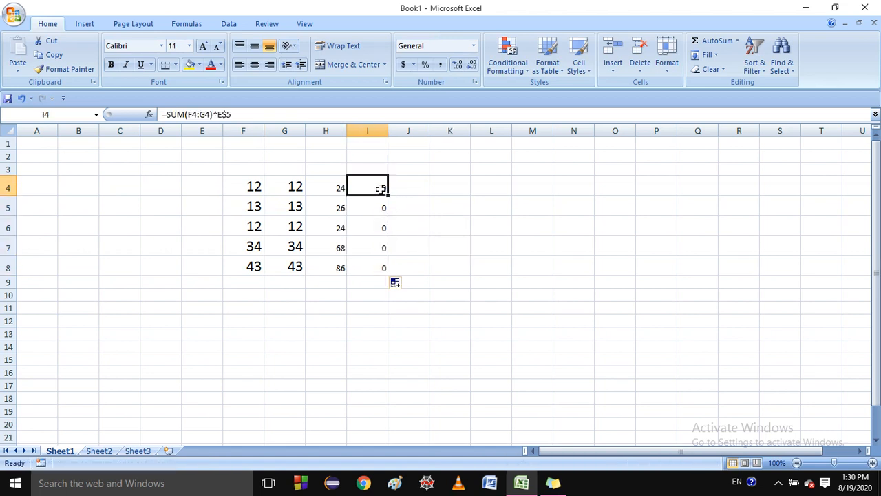
double_click(381, 189)
left_click(380, 208)
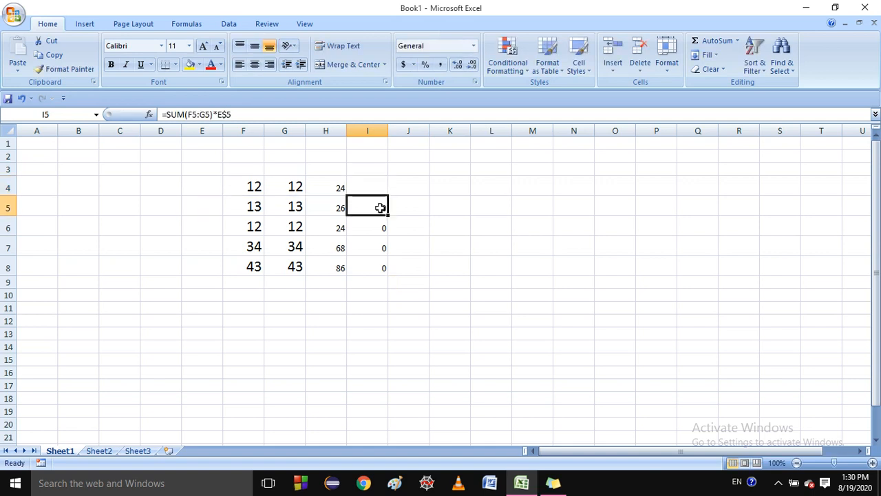
double_click(380, 208)
left_click(381, 227)
double_click(382, 225)
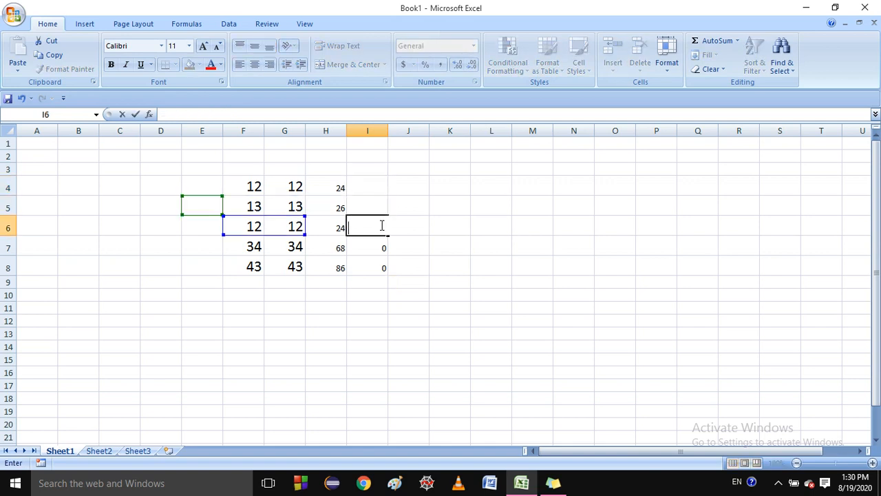
left_click(377, 247)
double_click(379, 248)
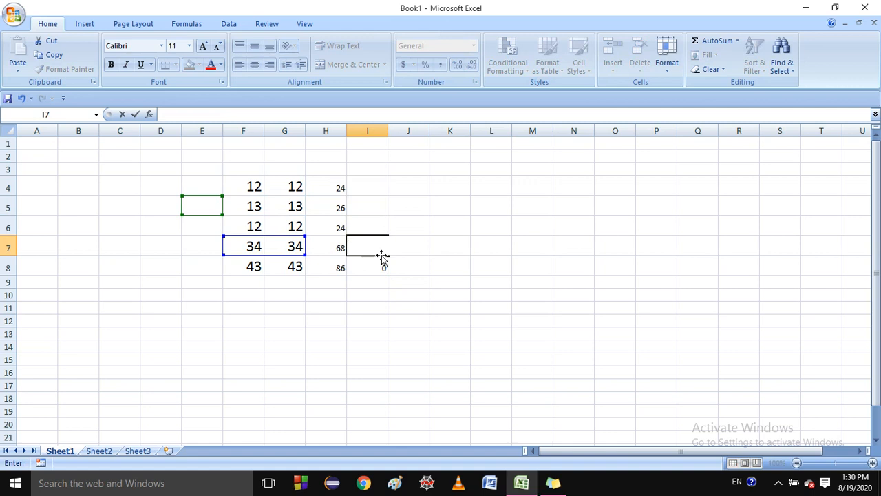
left_click(382, 266)
double_click(380, 266)
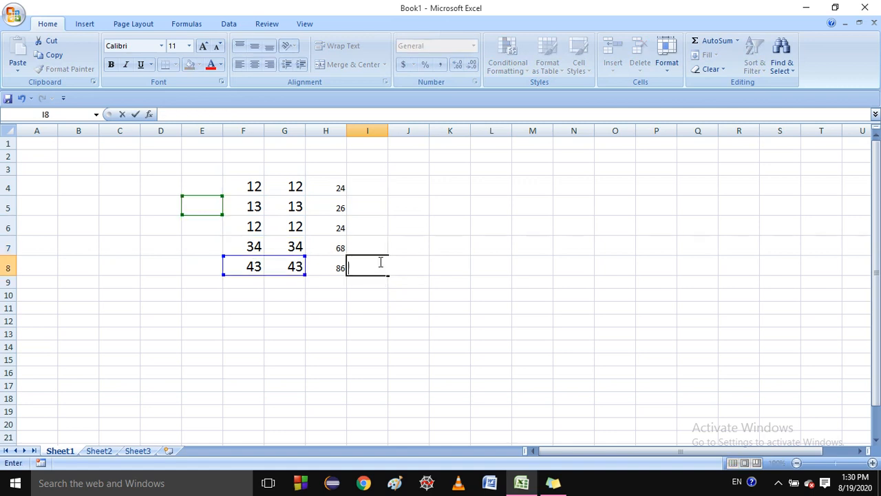
Set the font size of the empty cells J4:J8 to 18.
left_click(407, 191)
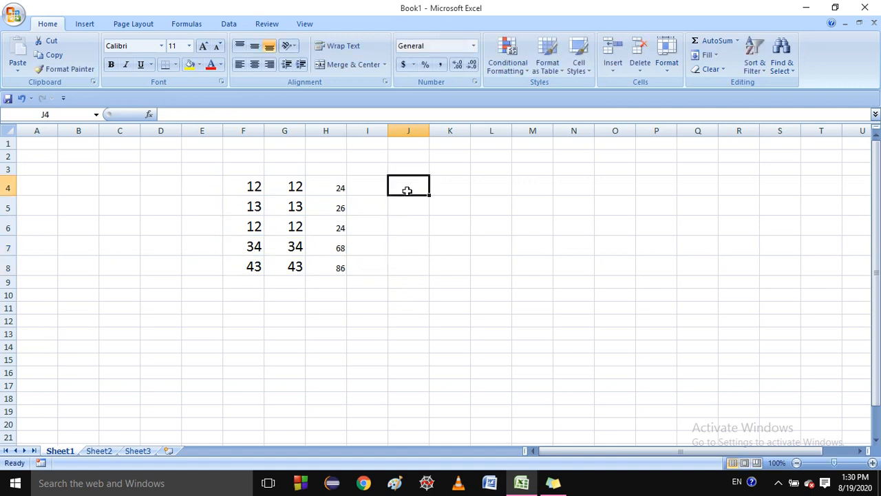
key("shift+Down")
key("shift+Down")
key("shift+Down")
key("shift+Down")
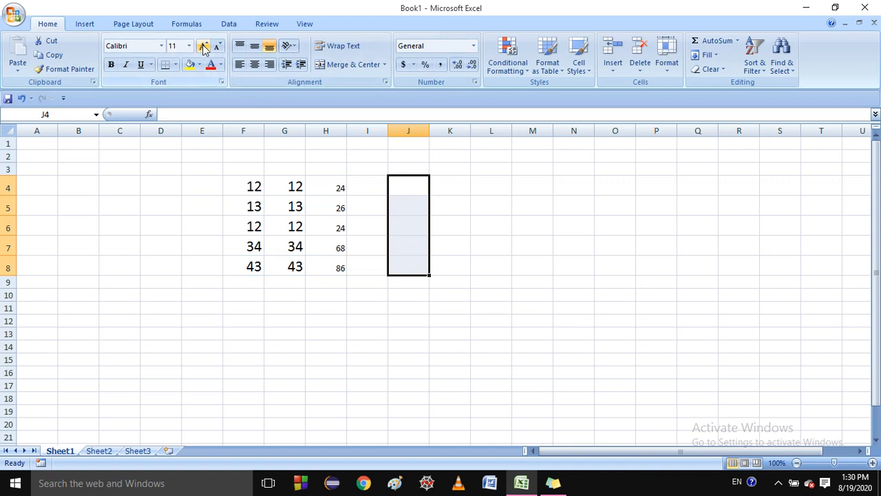
left_click(204, 46)
left_click(204, 46)
left_click(204, 46)
left_click(204, 46)
Enter the formula =SUM(F4:G4)*F5 in cell J4.
left_click(403, 182)
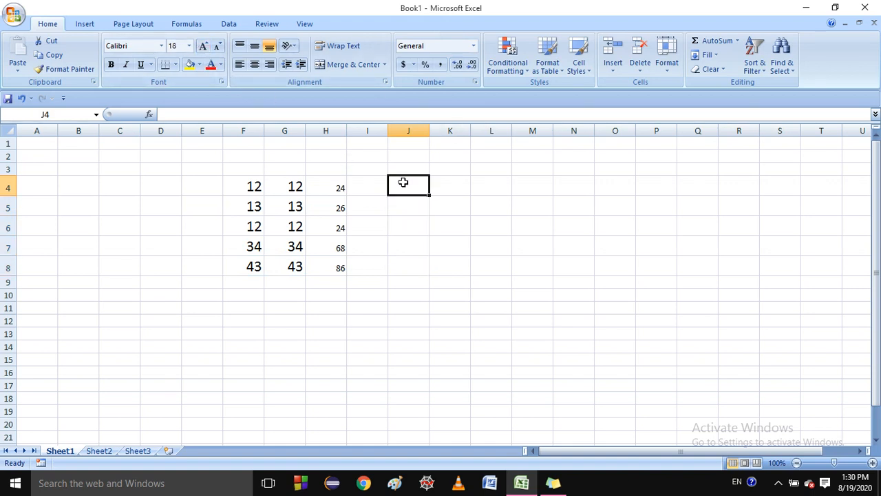
type("=sum")
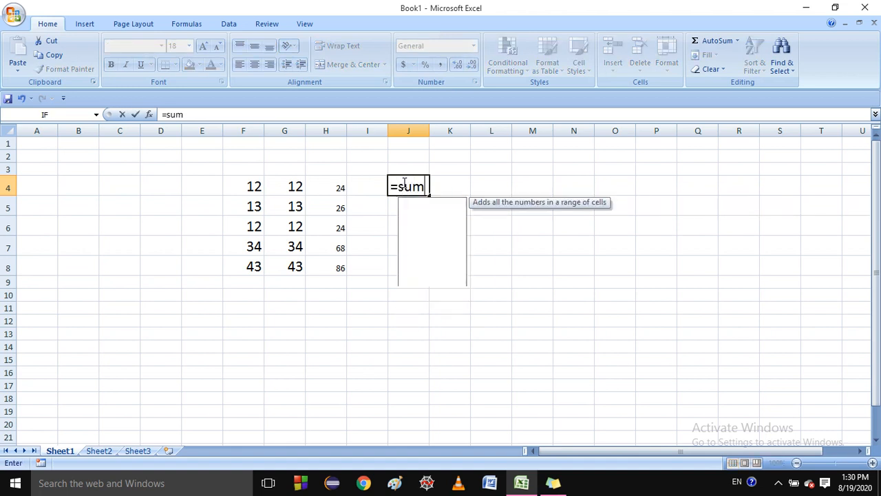
type("(")
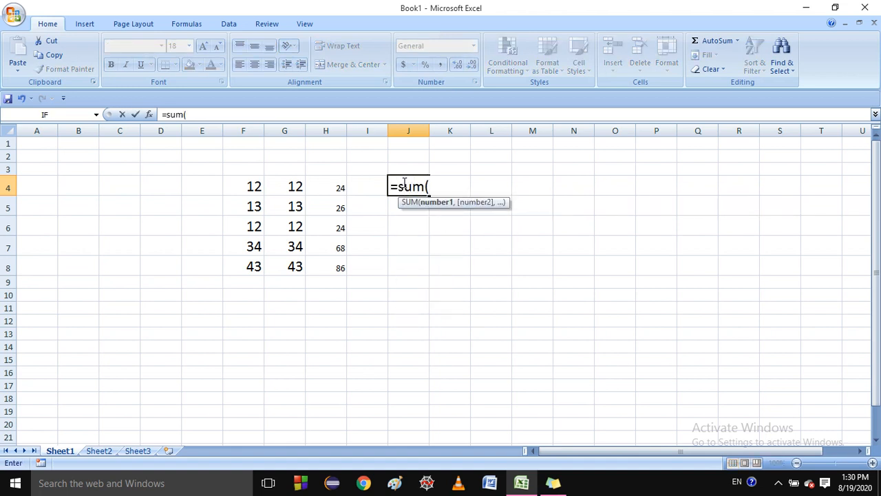
left_click(256, 185)
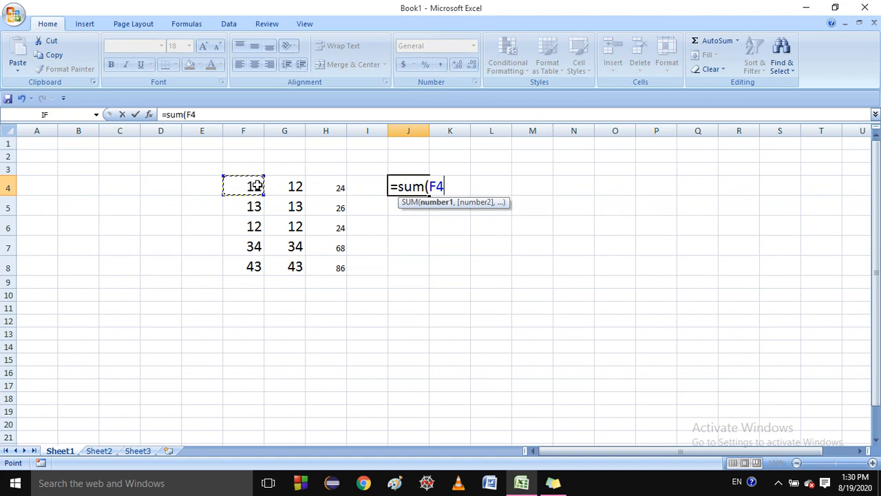
key("F8")
left_click(293, 187)
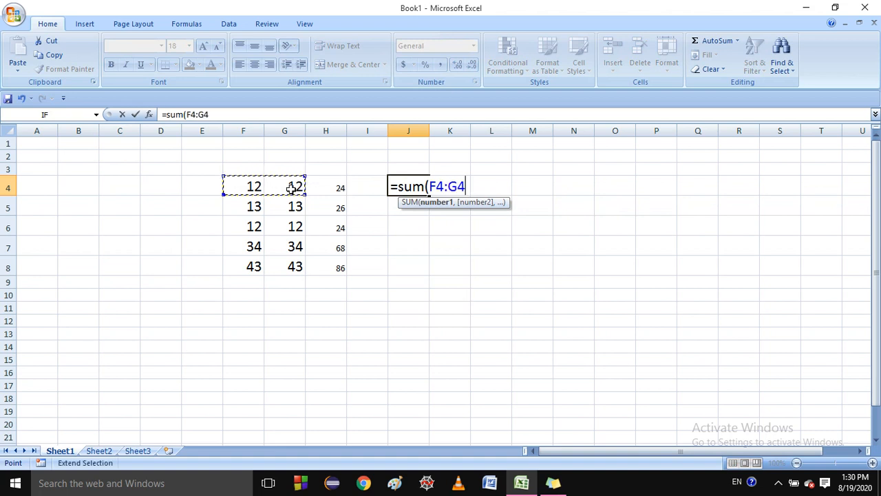
type(")")
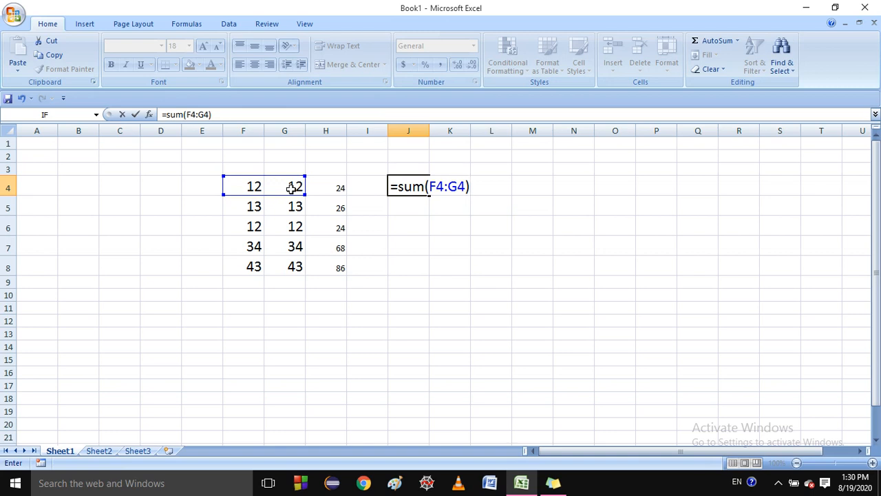
type("*")
left_click(254, 210)
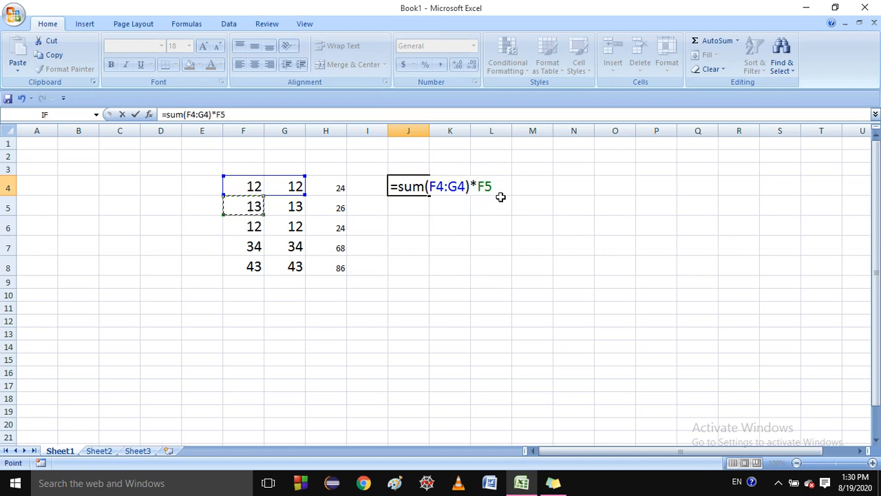
key("Return")
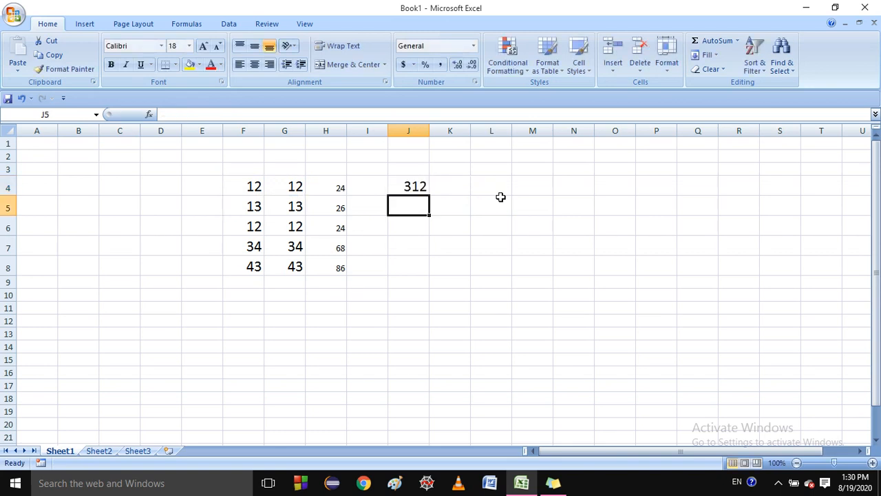
Fill the J4 formula with its relative F5 multiplier down to J8.
left_click(418, 187)
left_click_drag(428, 197, 424, 269)
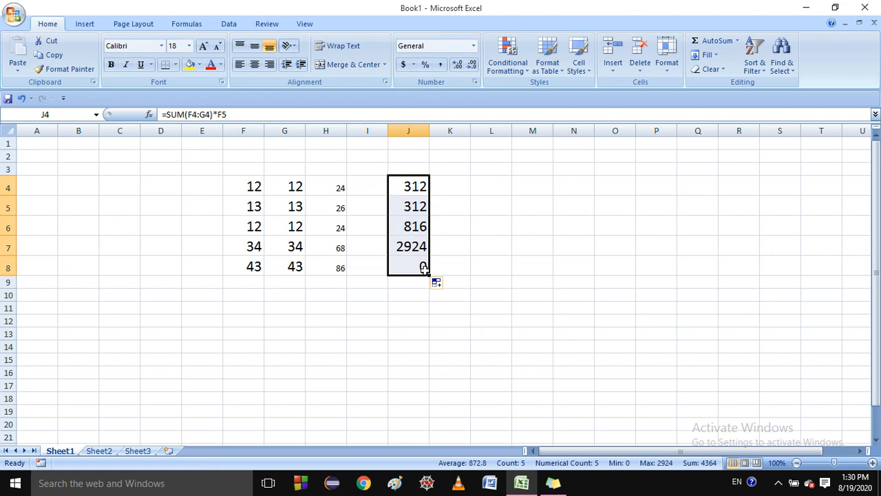
left_click(620, 269)
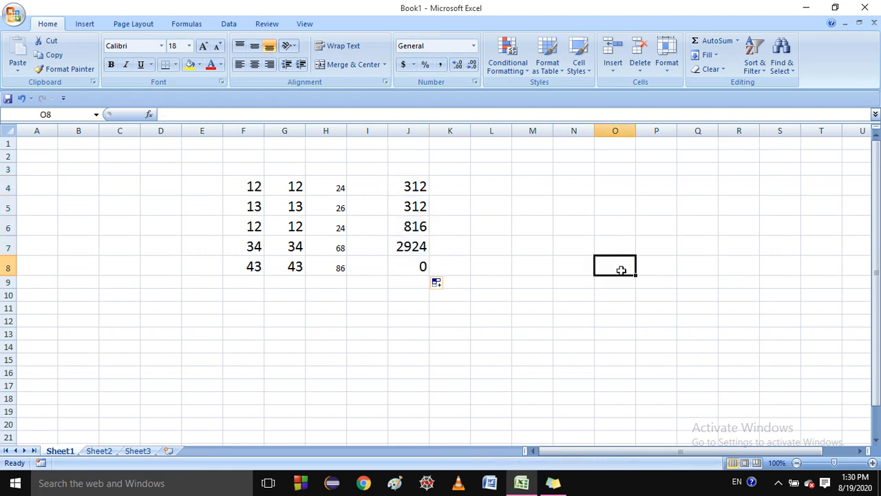
Review cell F5 and the formulas in J4 through J8 to see how the multiplier reference shifts in each row.
left_click(258, 208)
left_click(418, 188)
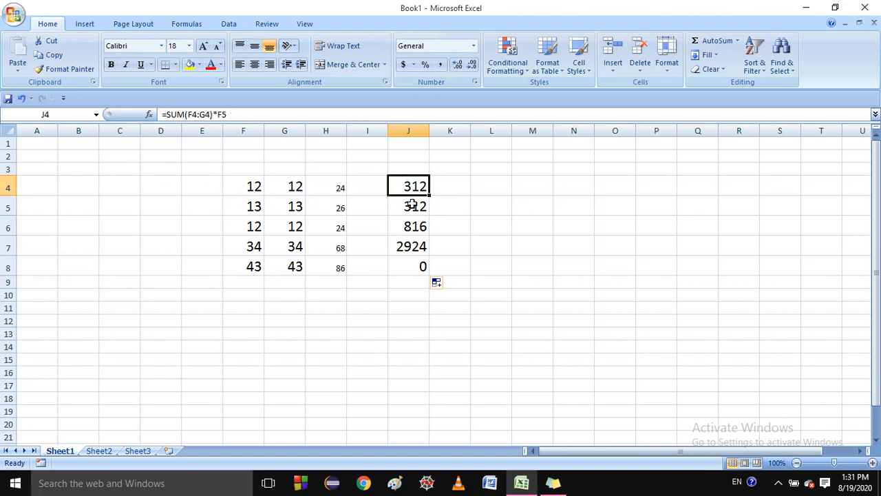
left_click(411, 208)
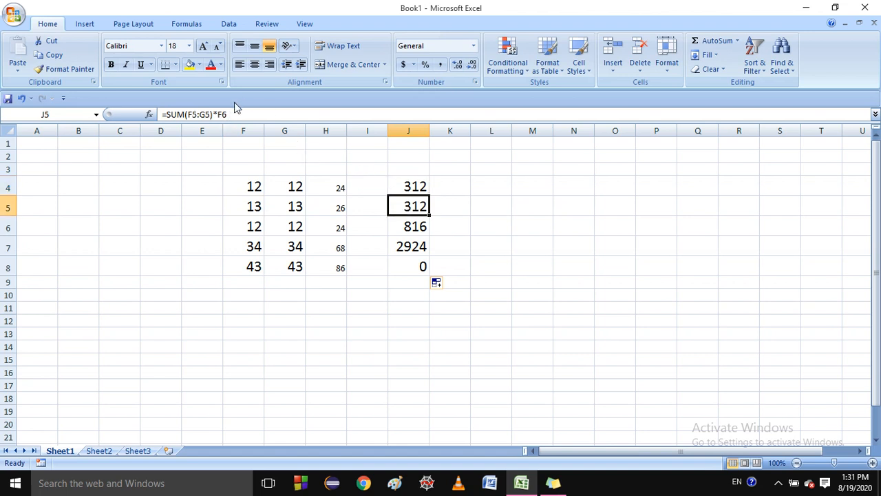
left_click(402, 226)
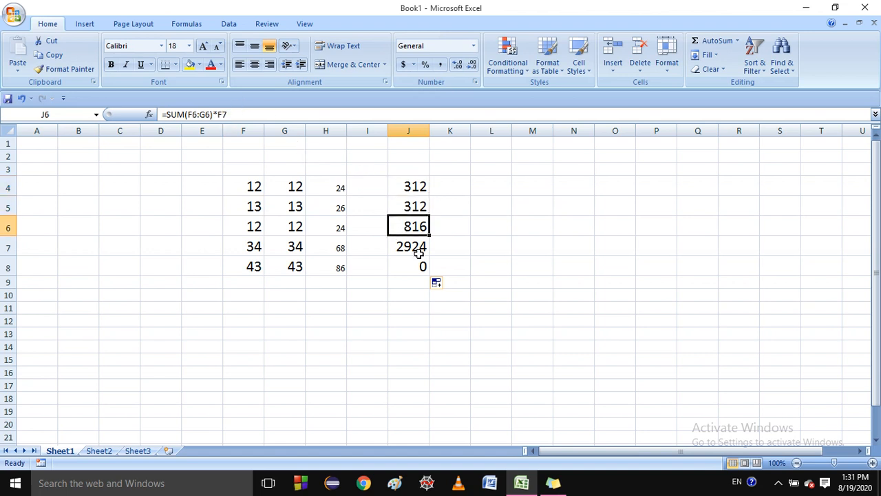
left_click(416, 251)
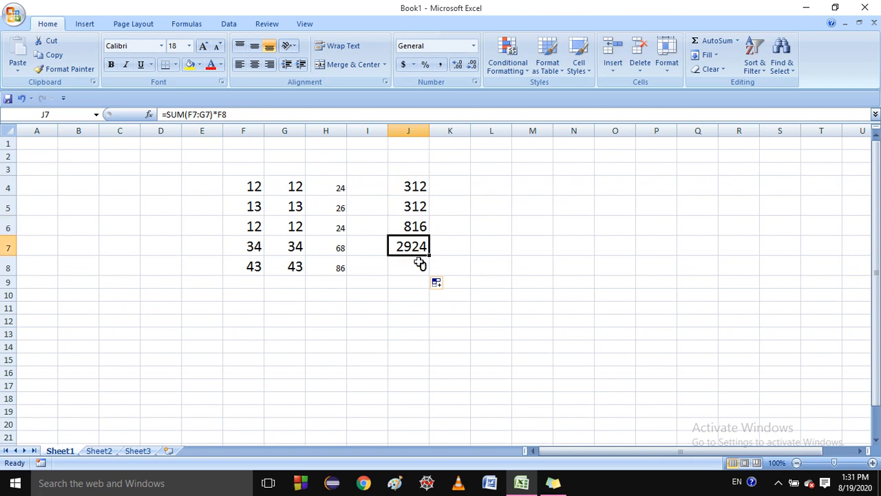
left_click(416, 270)
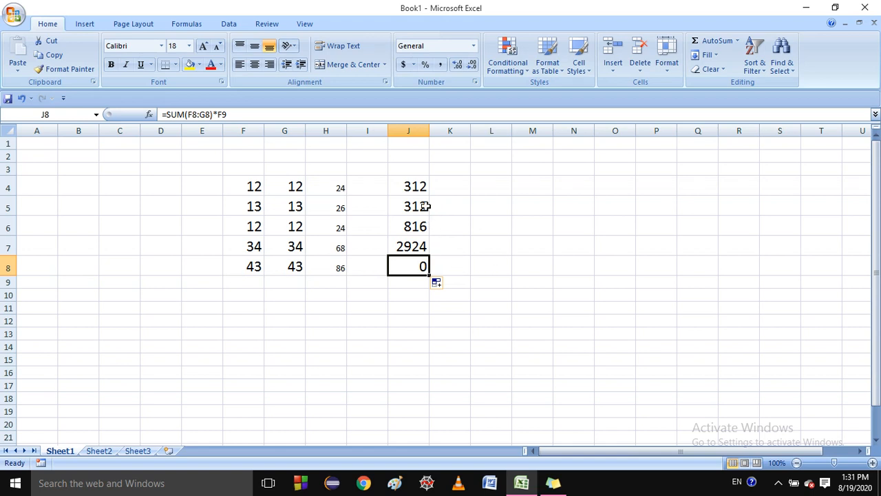
Change the multiplier in J4 to F$5, giving =SUM(F4:G4)*F$5, and fill the formula down to J8.
left_click(412, 184)
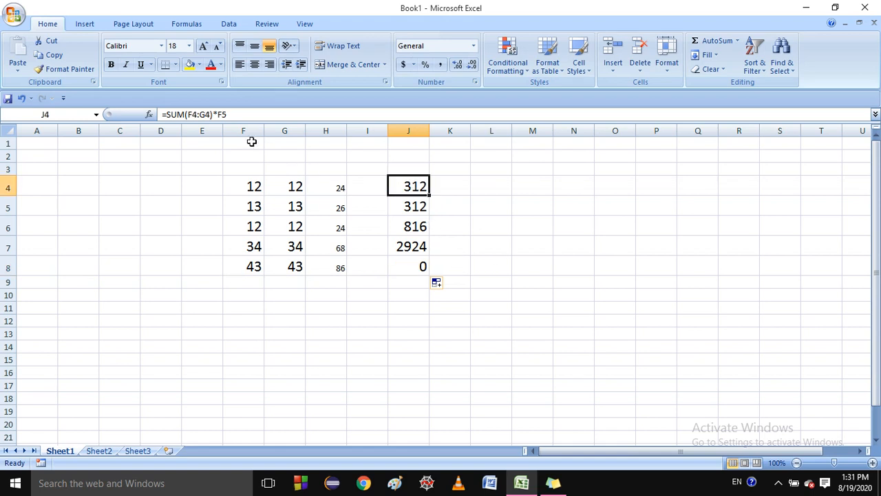
left_click(224, 114)
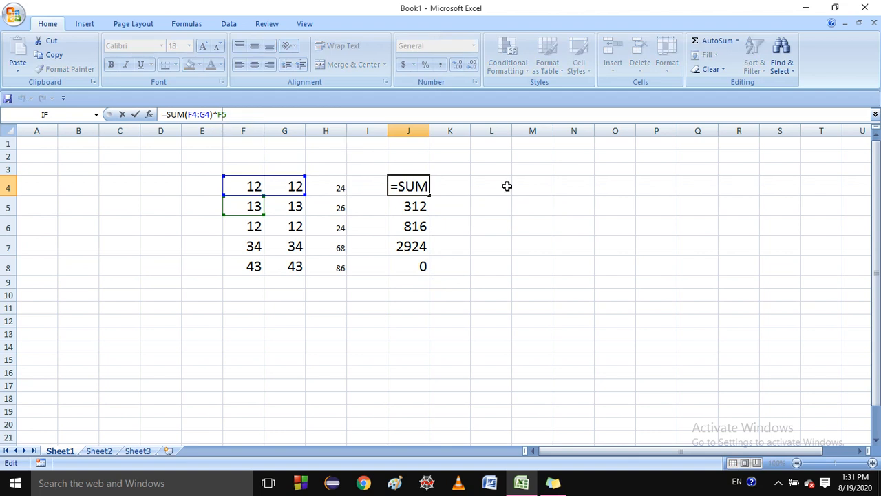
key("Left")
type("$")
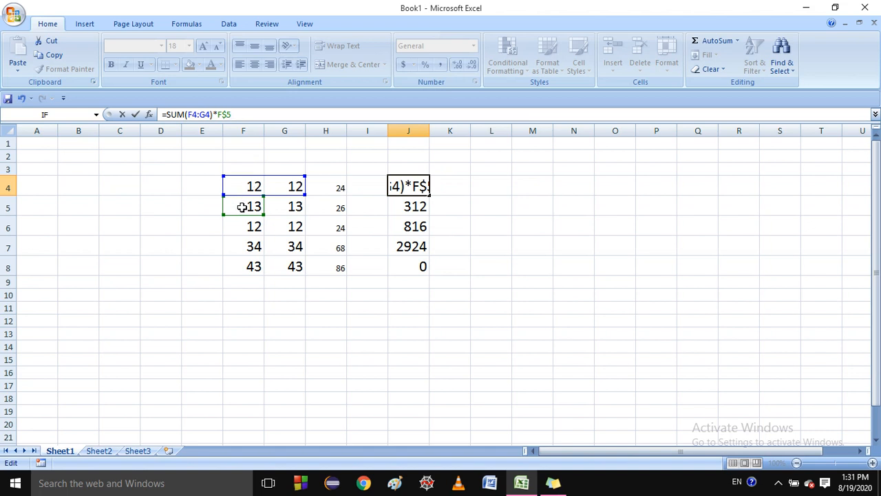
left_click(137, 115)
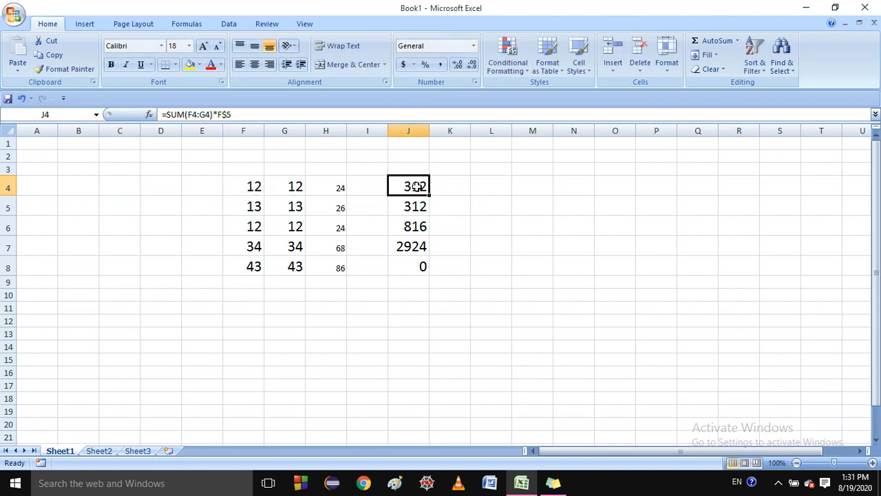
left_click_drag(430, 195, 428, 273)
left_click(497, 265)
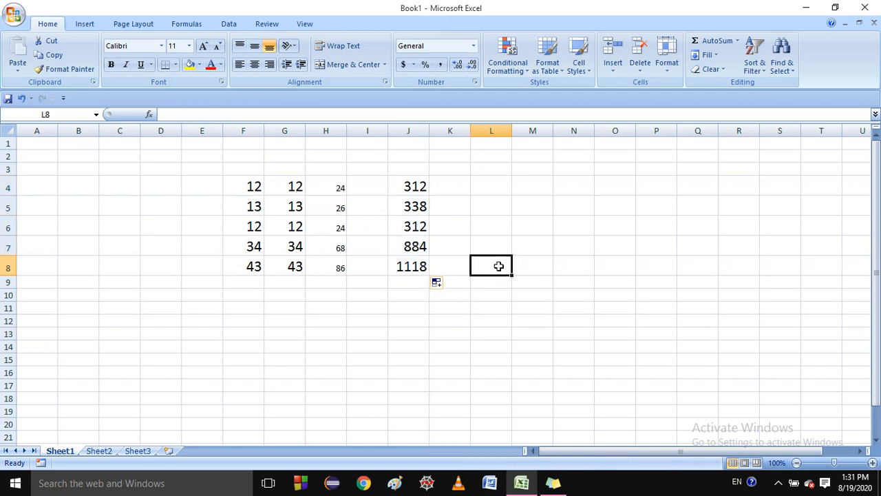
Examine the fixed multiplier in F5 and the row 6 source values in F6 and G6.
left_click(256, 207)
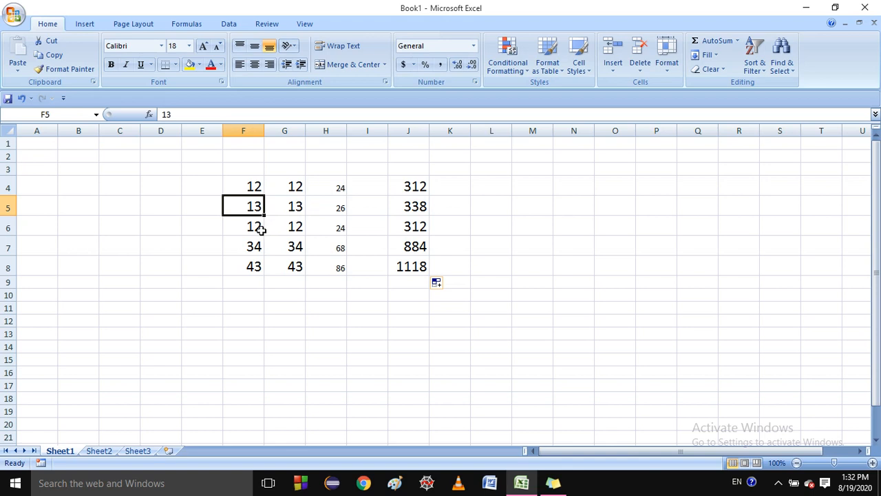
left_click(258, 227)
left_click(288, 229)
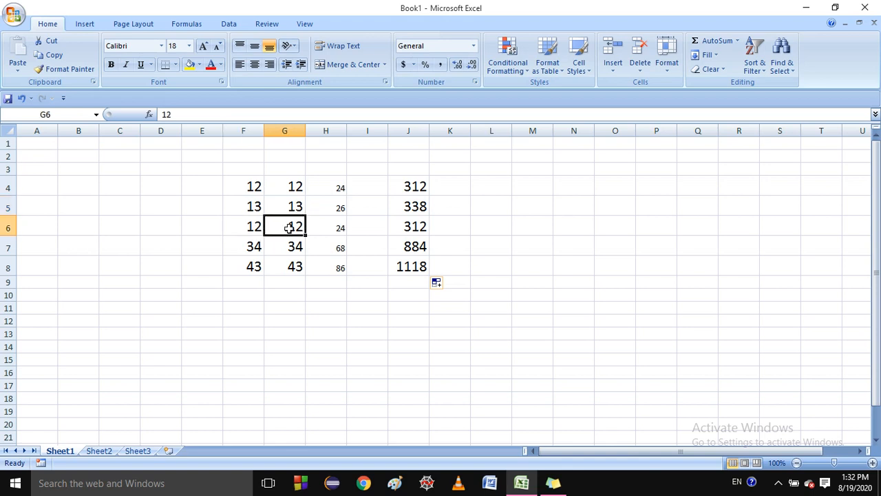
left_click(237, 207)
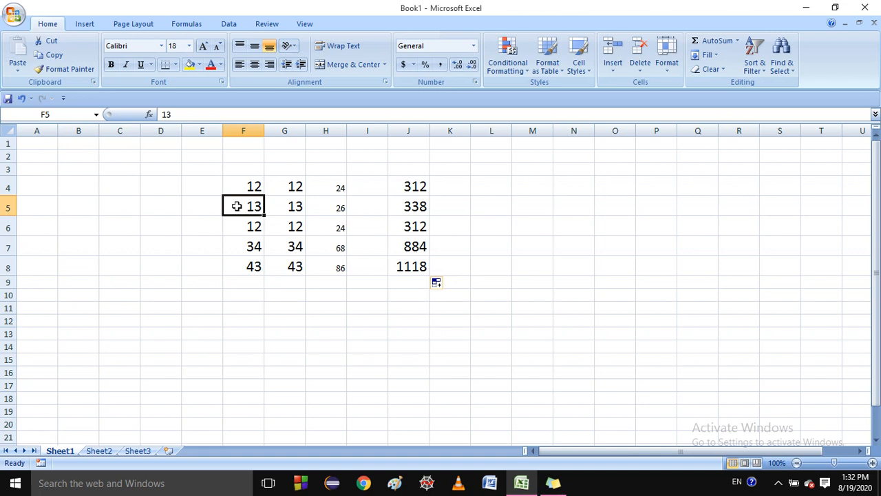
Enter the self-referencing formula =F4+K4*3 in cell K4.
left_click(445, 185)
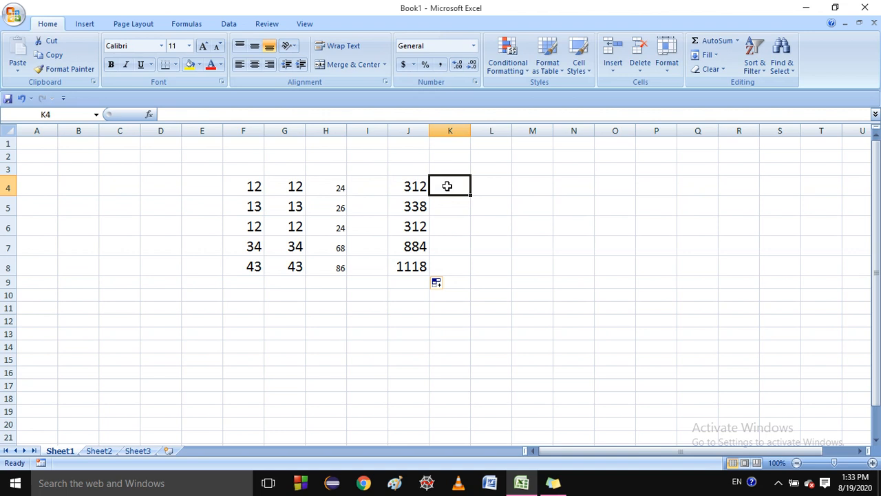
left_click(252, 186)
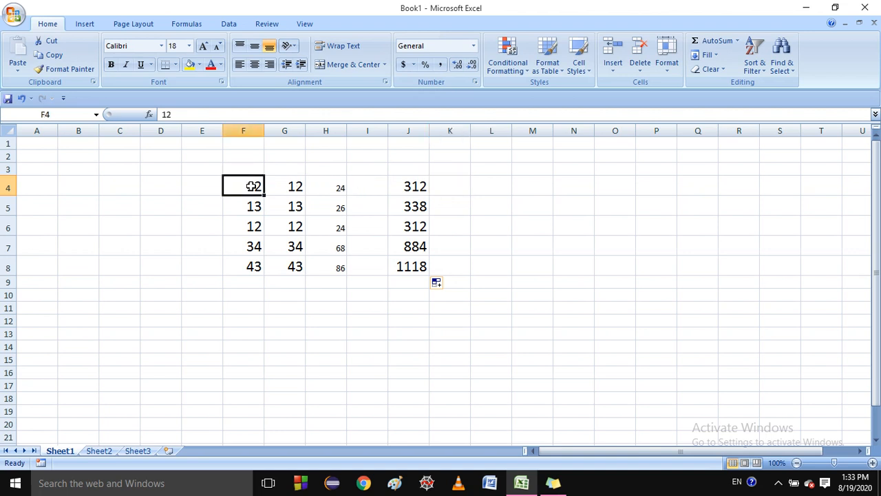
left_click(437, 187)
type("=")
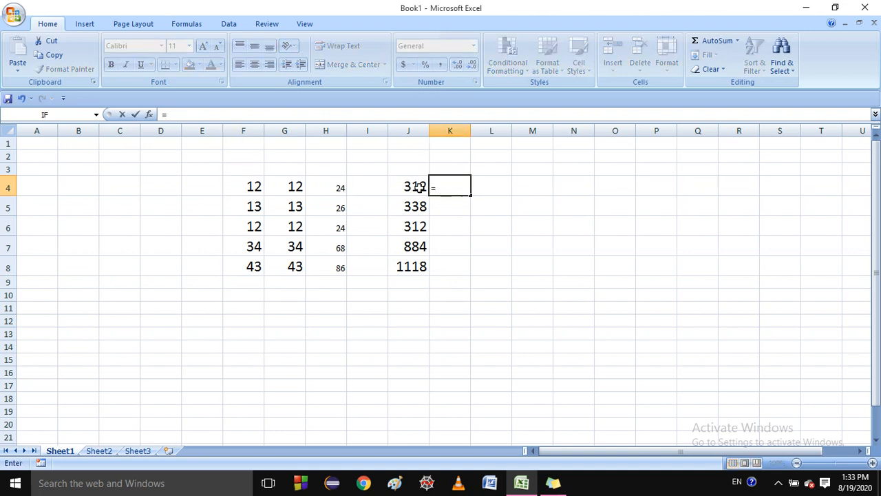
left_click(253, 186)
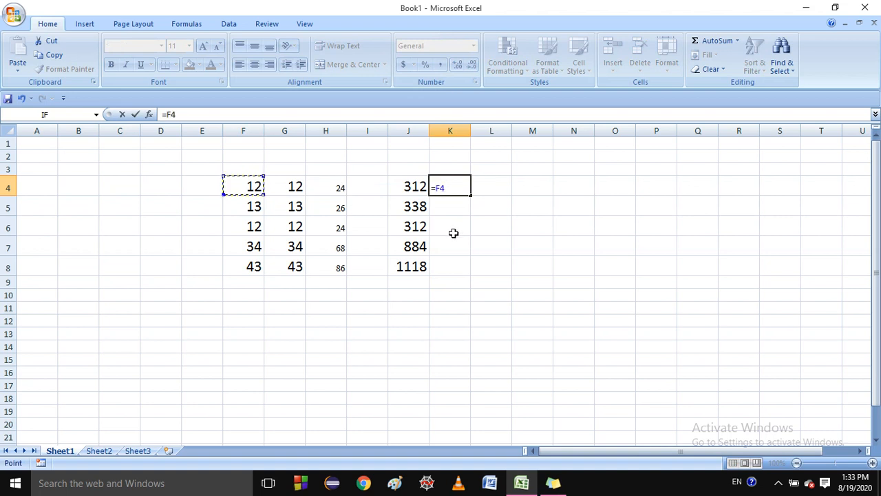
type("+k4")
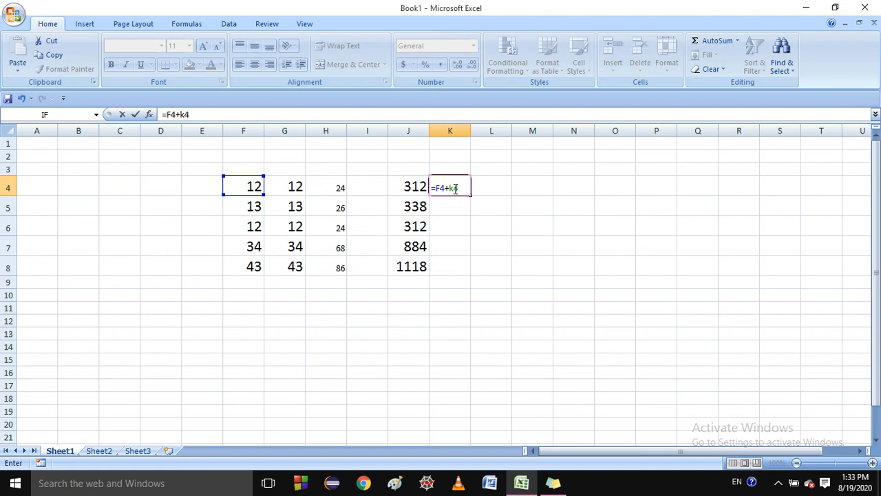
type("*3")
key("Return")
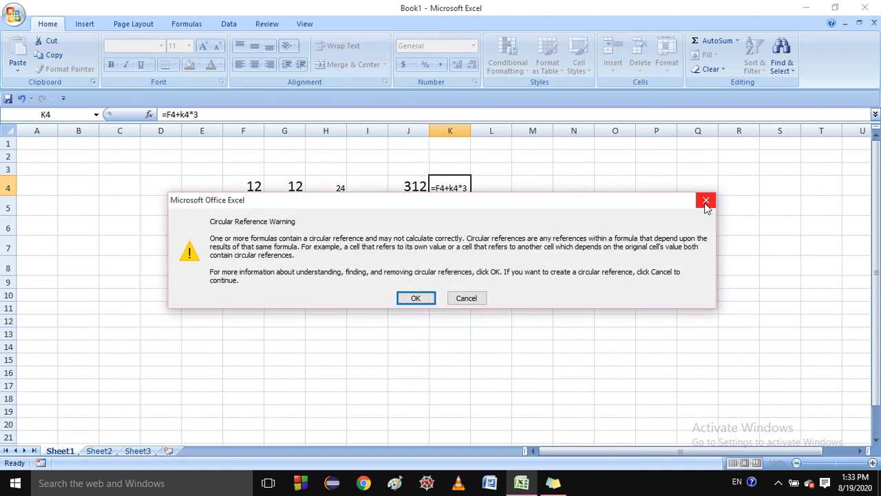
left_click(706, 207)
Inspect the formula and result in K4 to examine the circular reference.
left_click(457, 187)
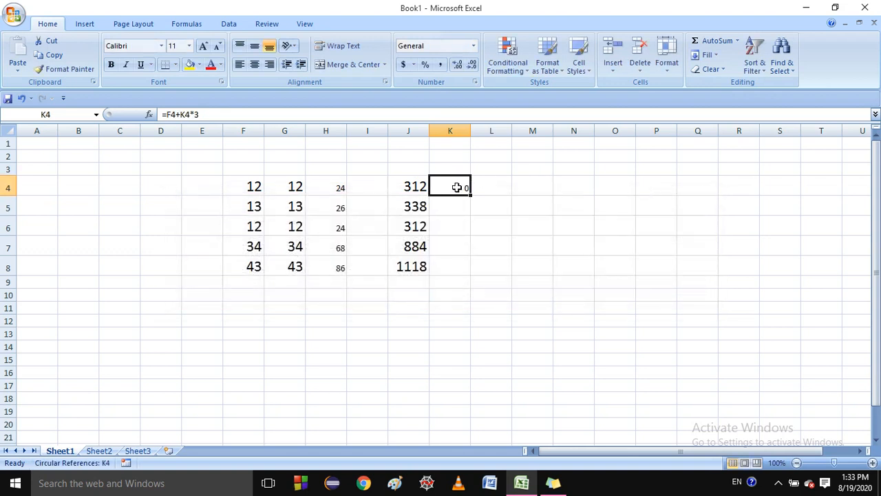
left_click(453, 141)
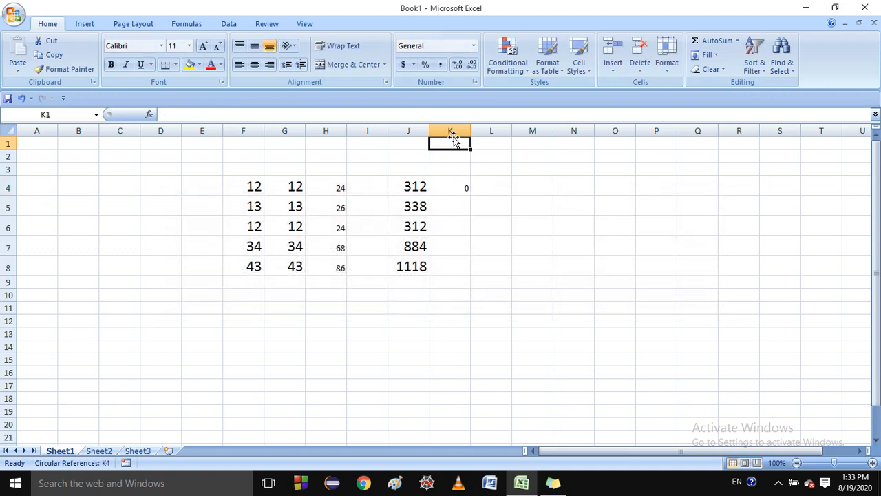
left_click(452, 183)
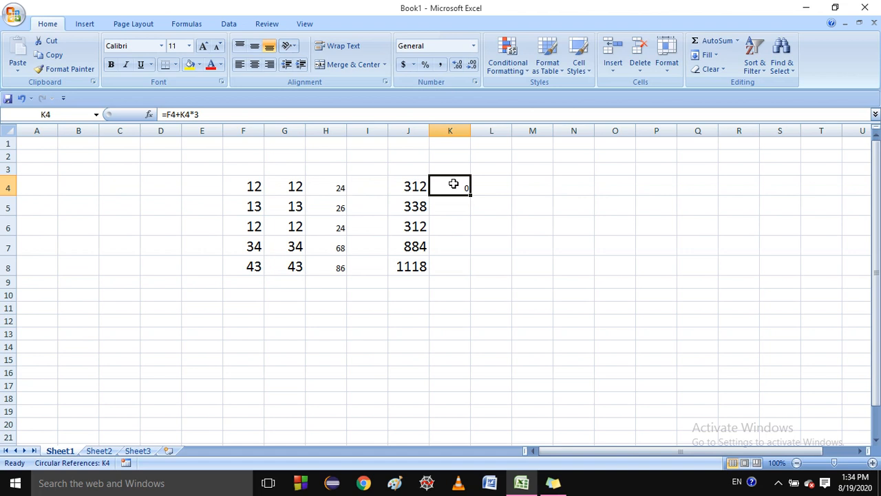
left_click(452, 205)
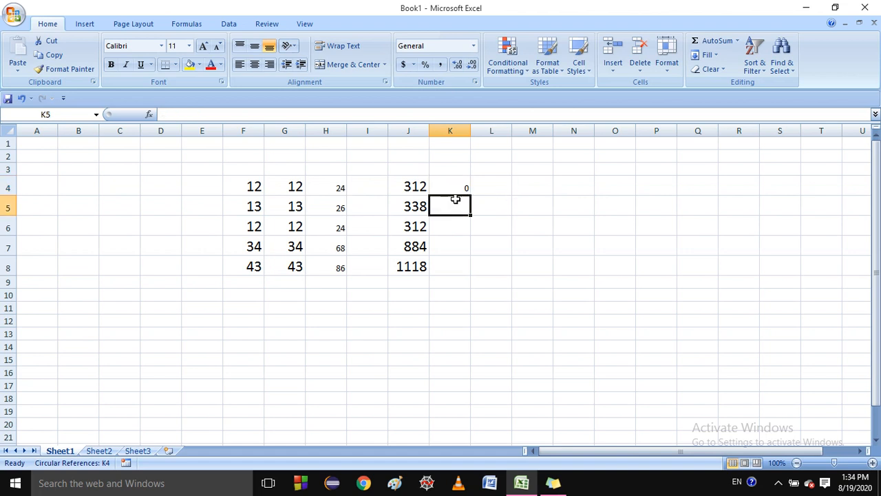
left_click(458, 191)
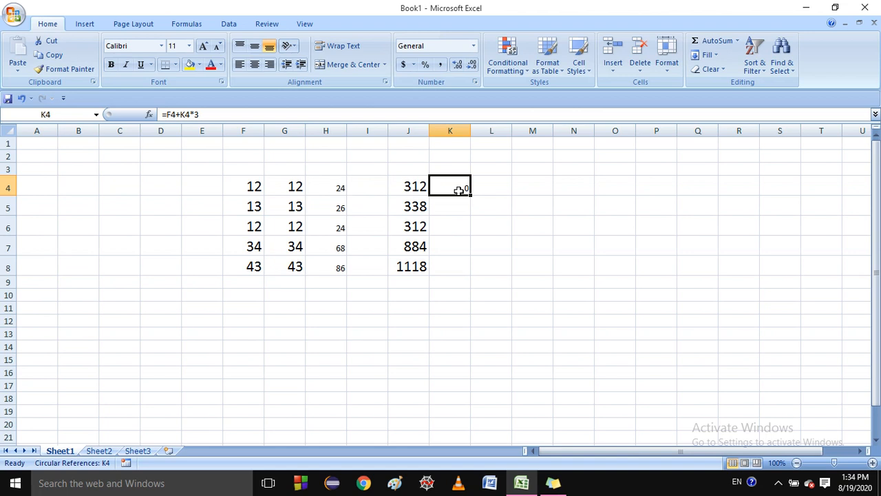
left_click(664, 227)
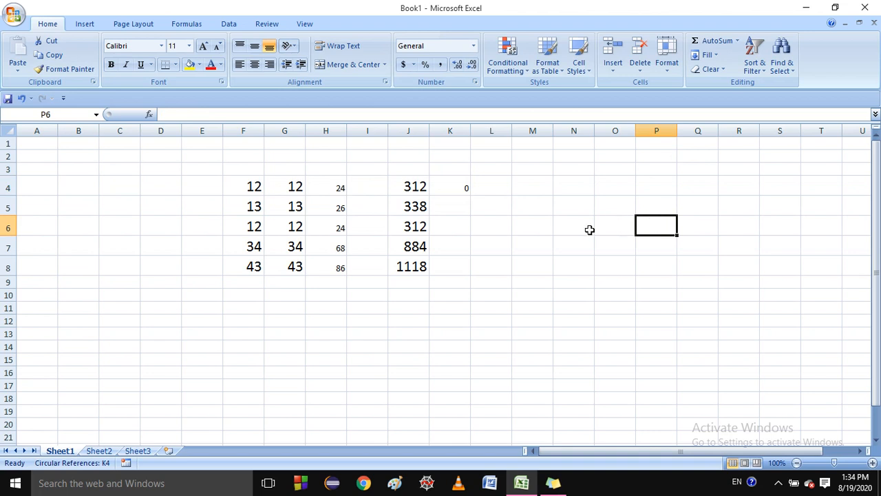